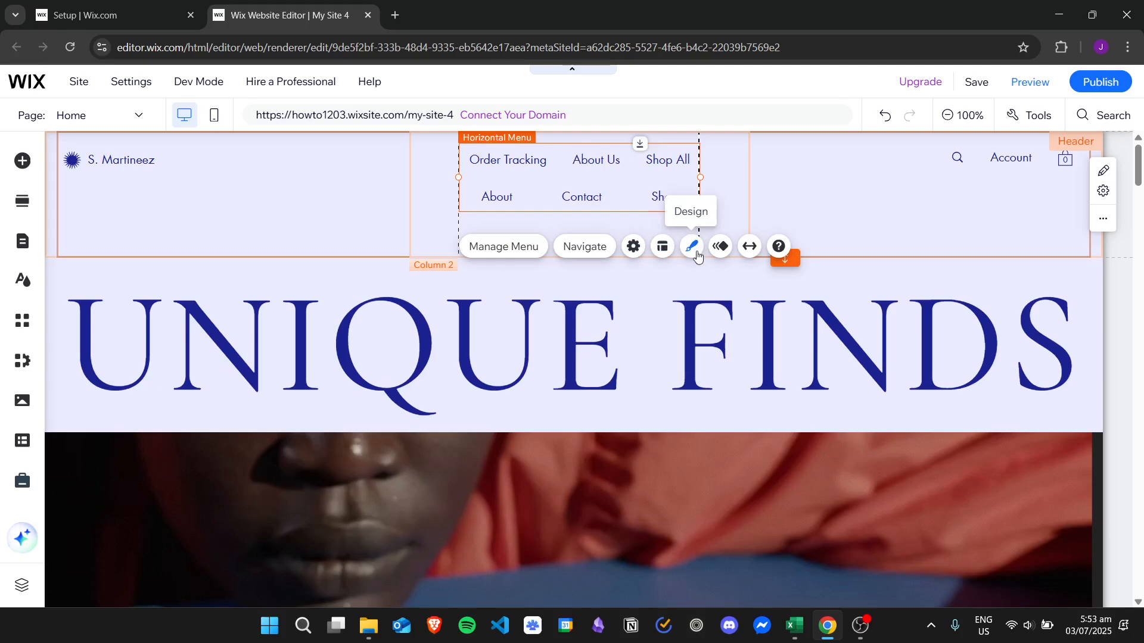
# - Open the horizontal menu's custom design settings for the text of its menu items in the regular state
pyautogui.click(697, 255)
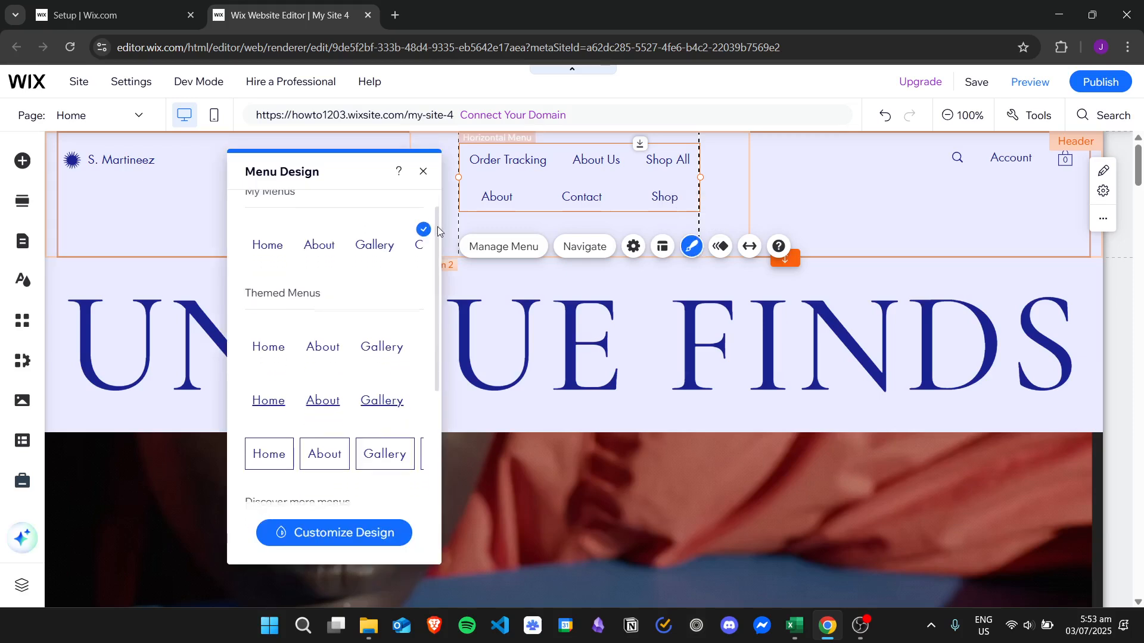
pyautogui.scroll(-1, 352, 458)
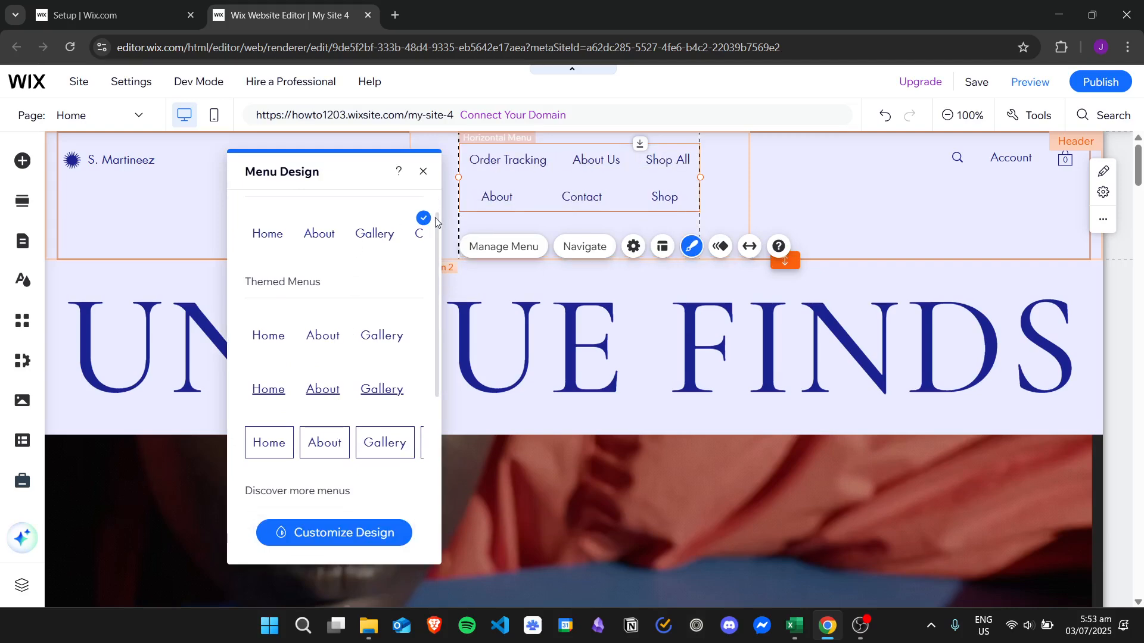
pyautogui.moveTo(436, 220); pyautogui.dragTo(435, 421)
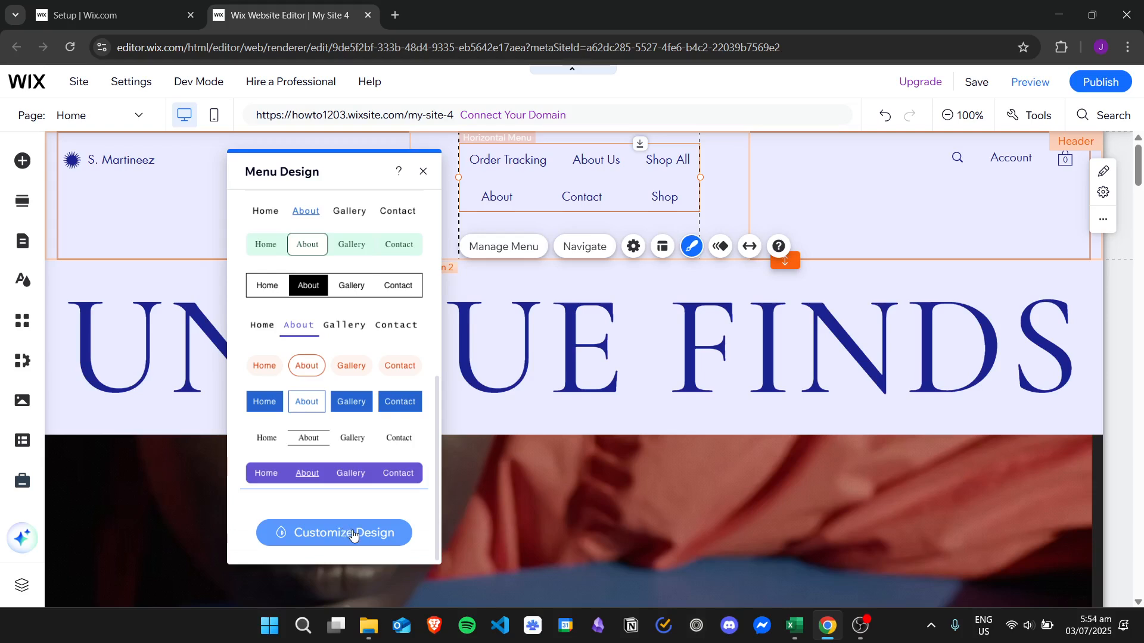
pyautogui.click(352, 535)
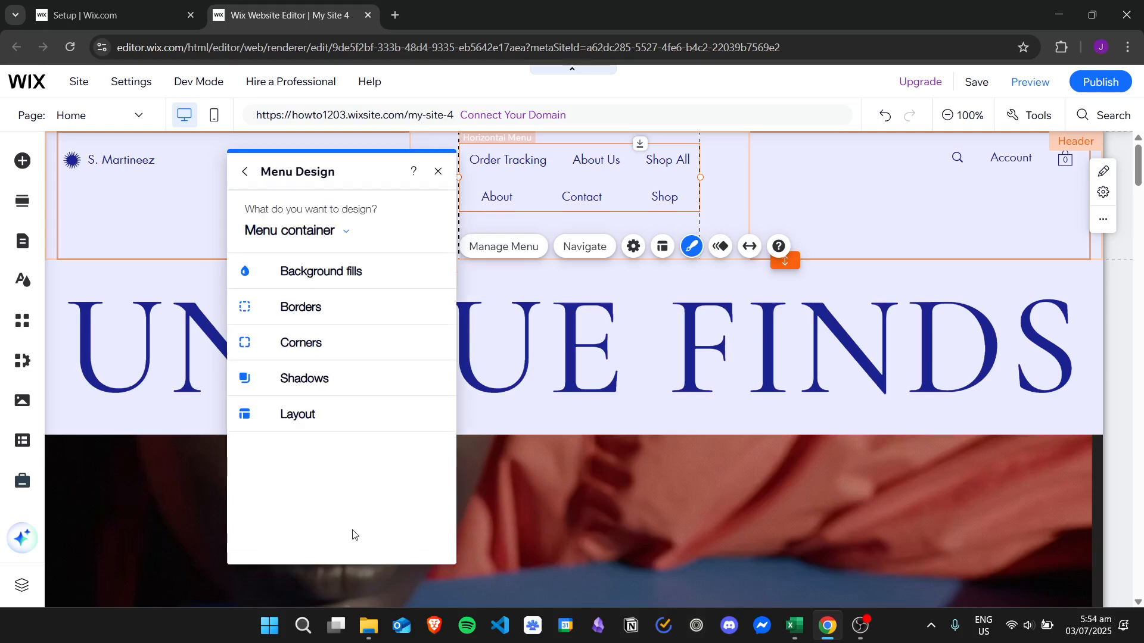
pyautogui.click(333, 233)
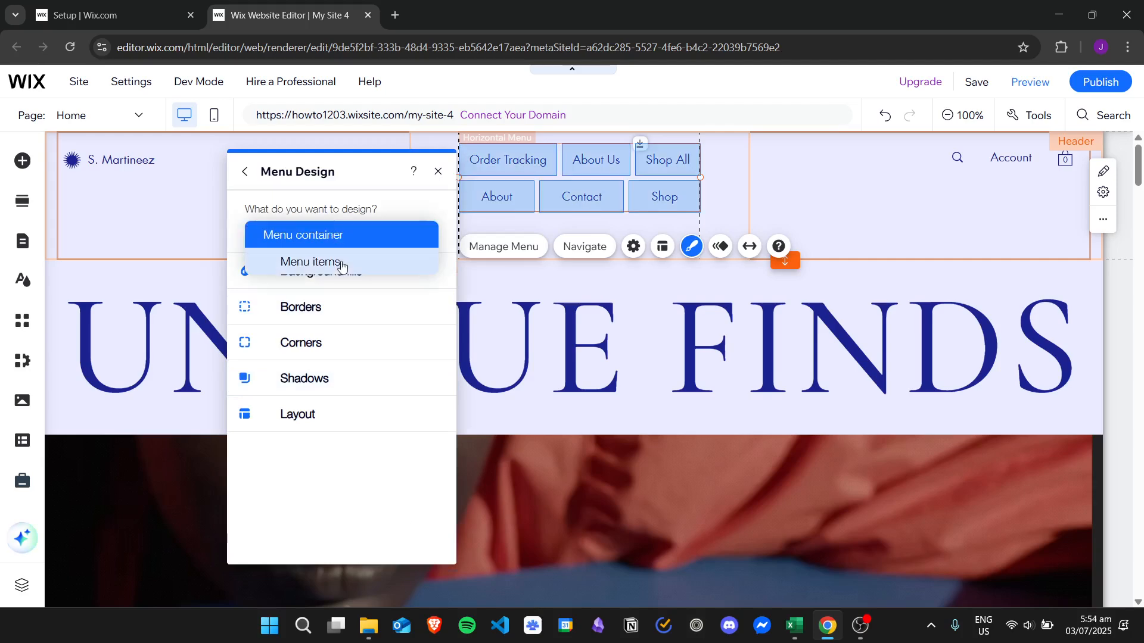
pyautogui.click(341, 266)
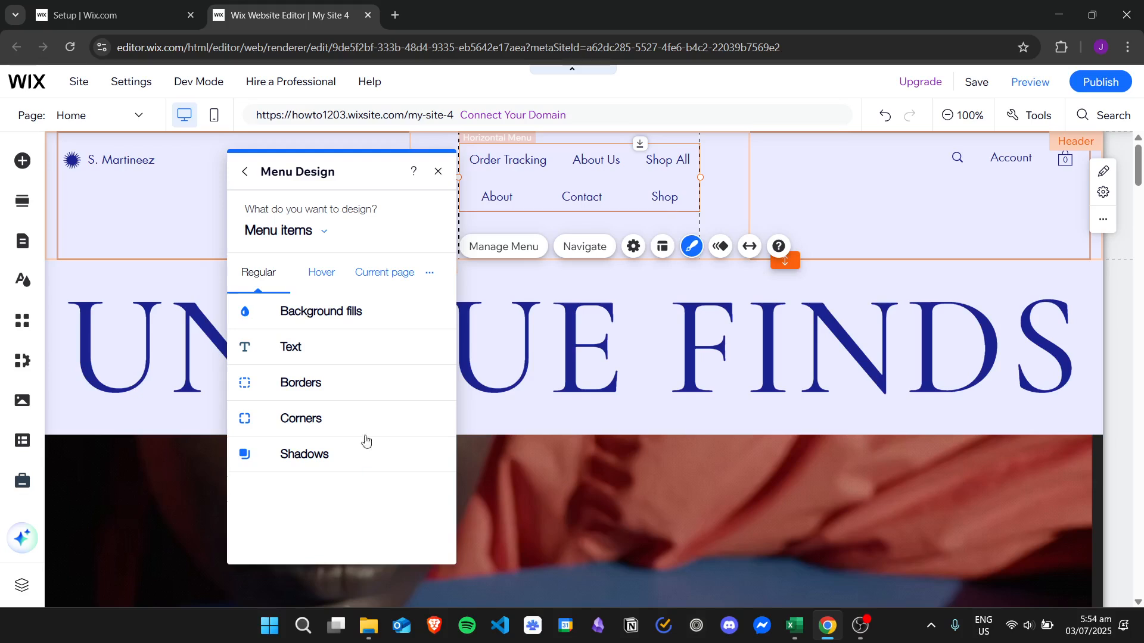
pyautogui.click(356, 352)
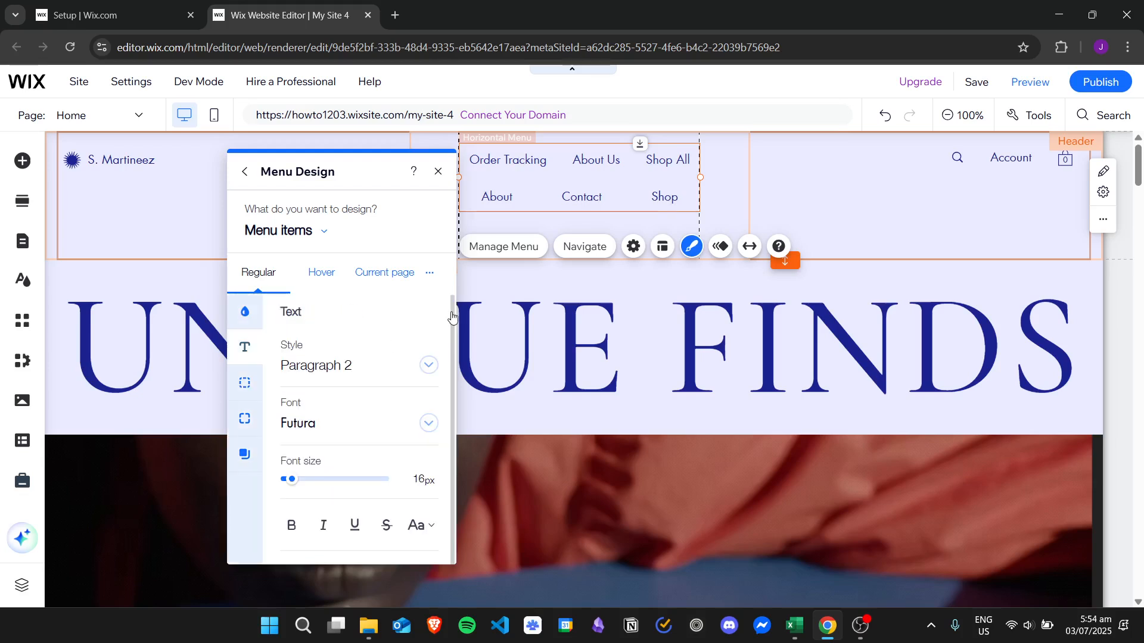
# - Try the Paragraph 1 and Heading 4 text styles on the menu items
pyautogui.moveTo(452, 317); pyautogui.dragTo(456, 470)
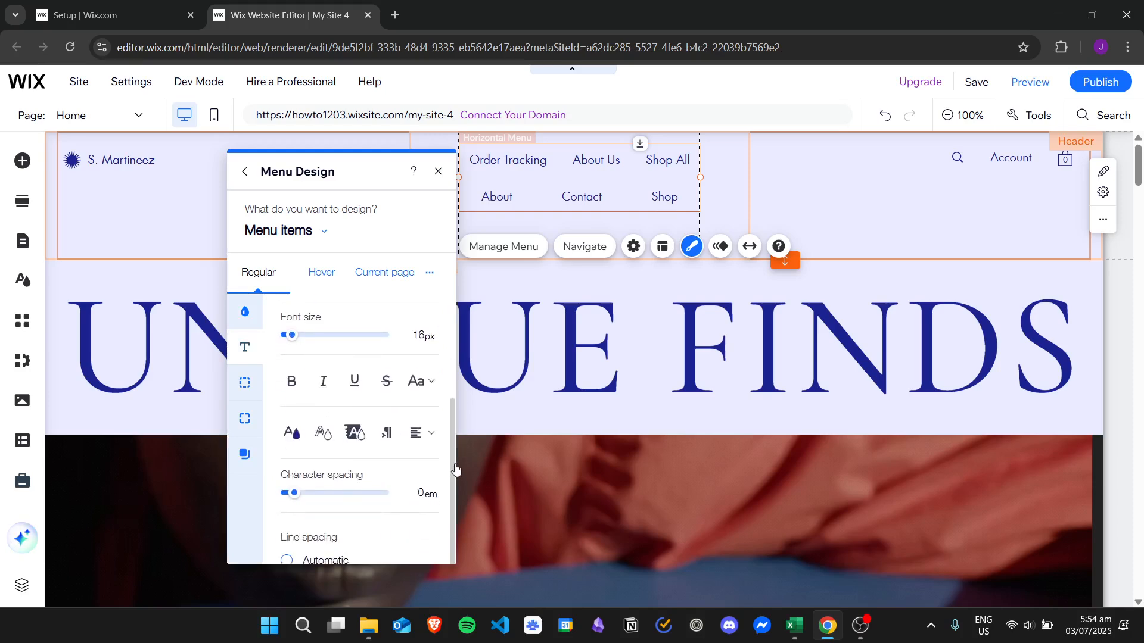
pyautogui.scroll(3, 434, 370)
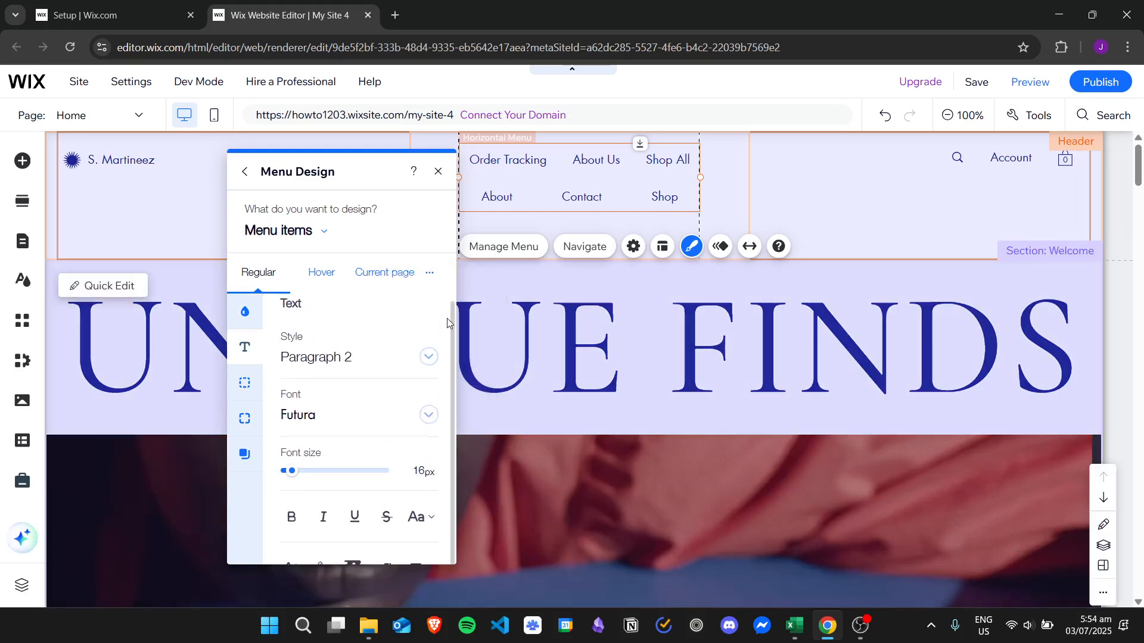
pyautogui.click(427, 358)
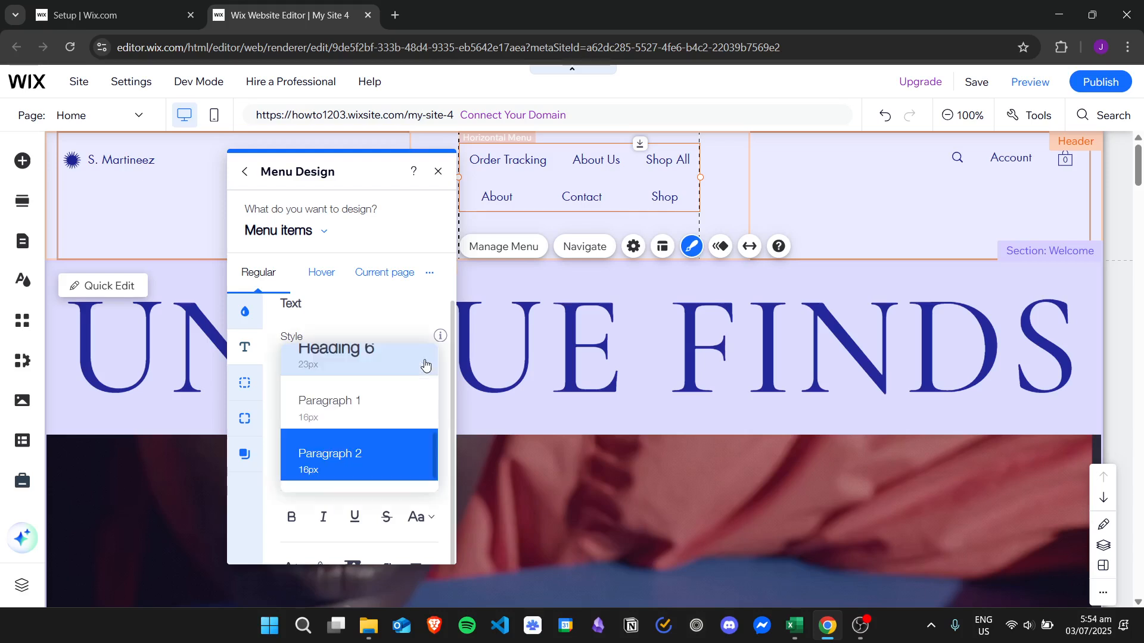
pyautogui.click(380, 399)
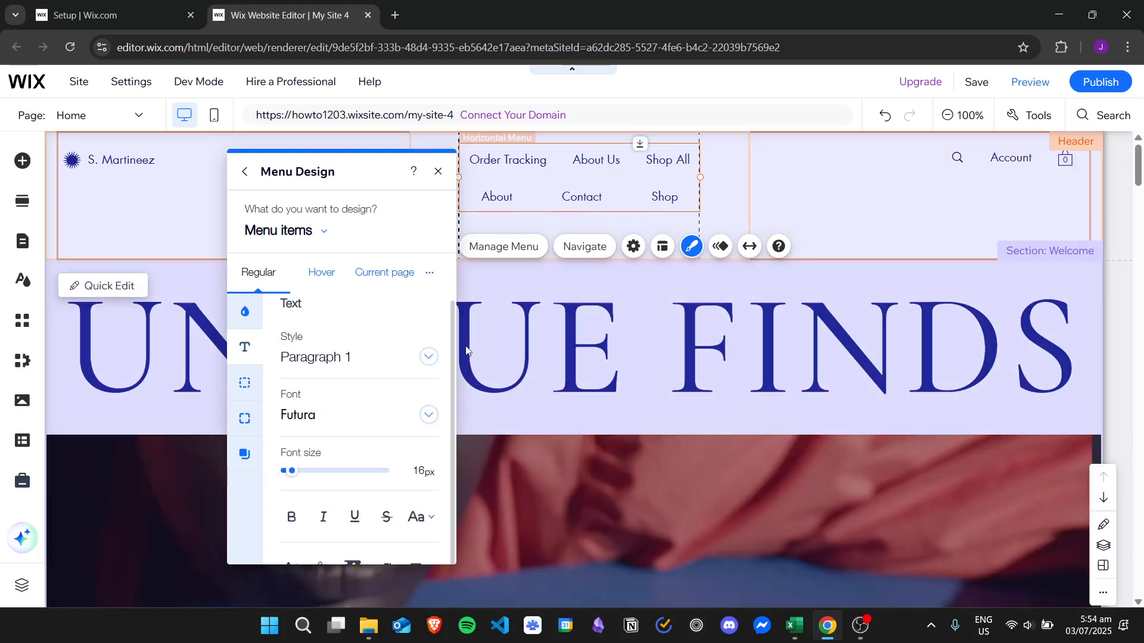
pyautogui.click(393, 358)
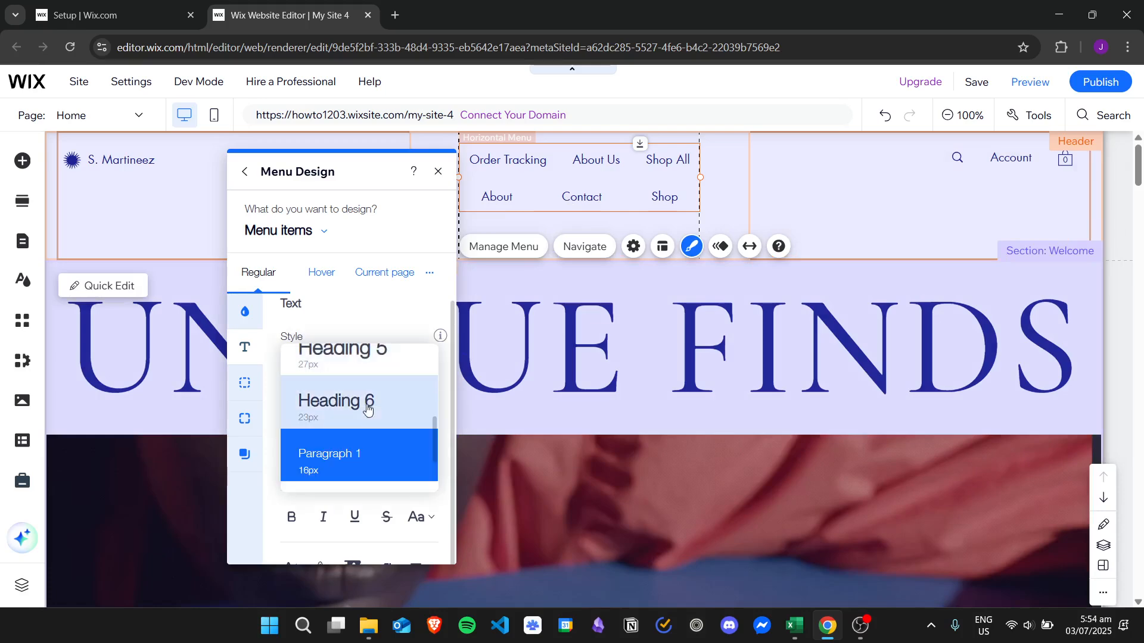
pyautogui.click(373, 314)
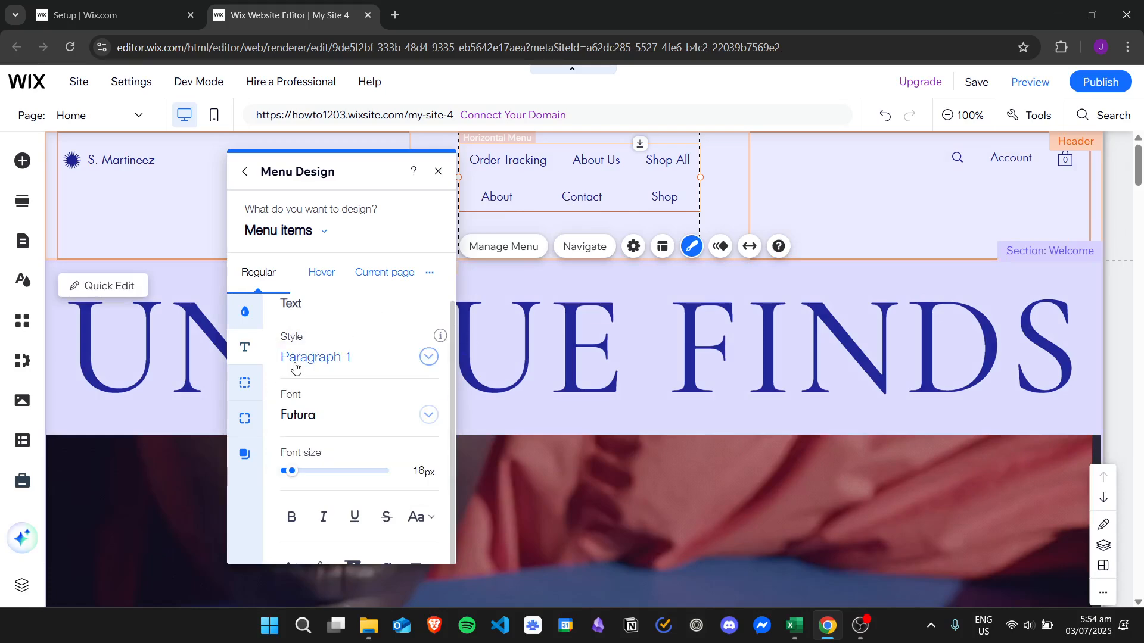
pyautogui.click(357, 361)
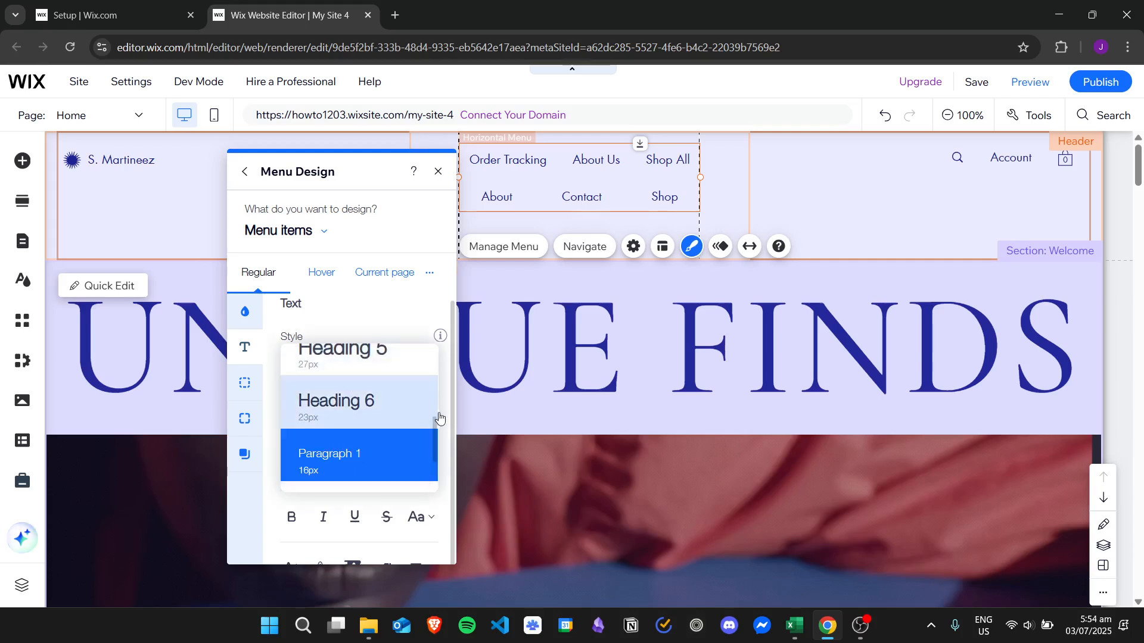
pyautogui.scroll(3, 435, 411)
pyautogui.click(378, 415)
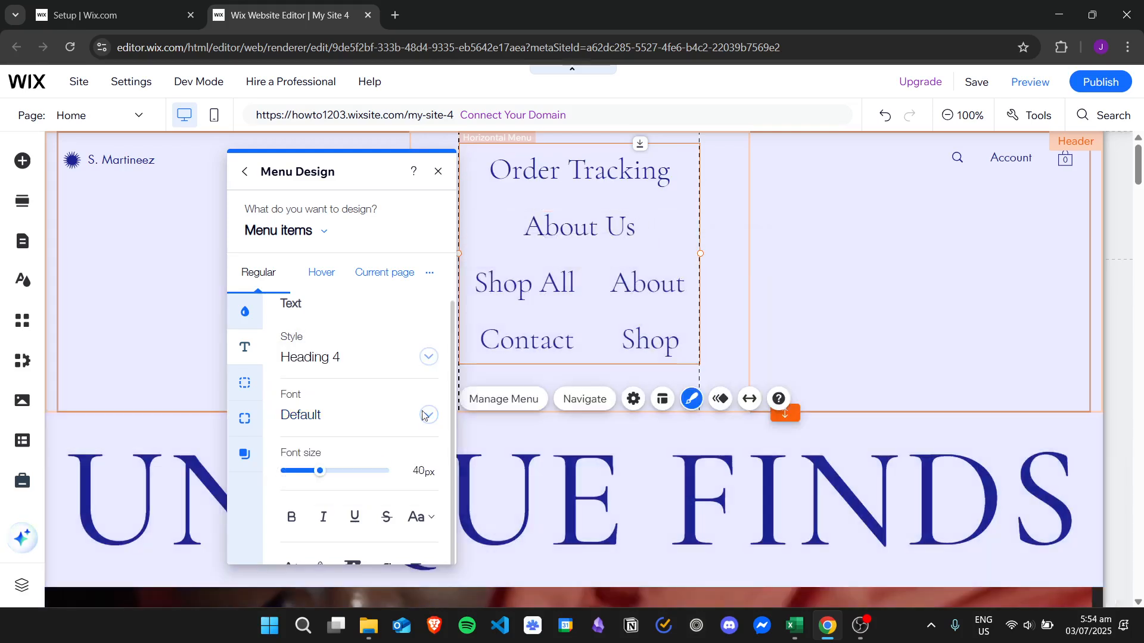
# - Set the text style of the menu items to Heading 6
pyautogui.click(428, 356)
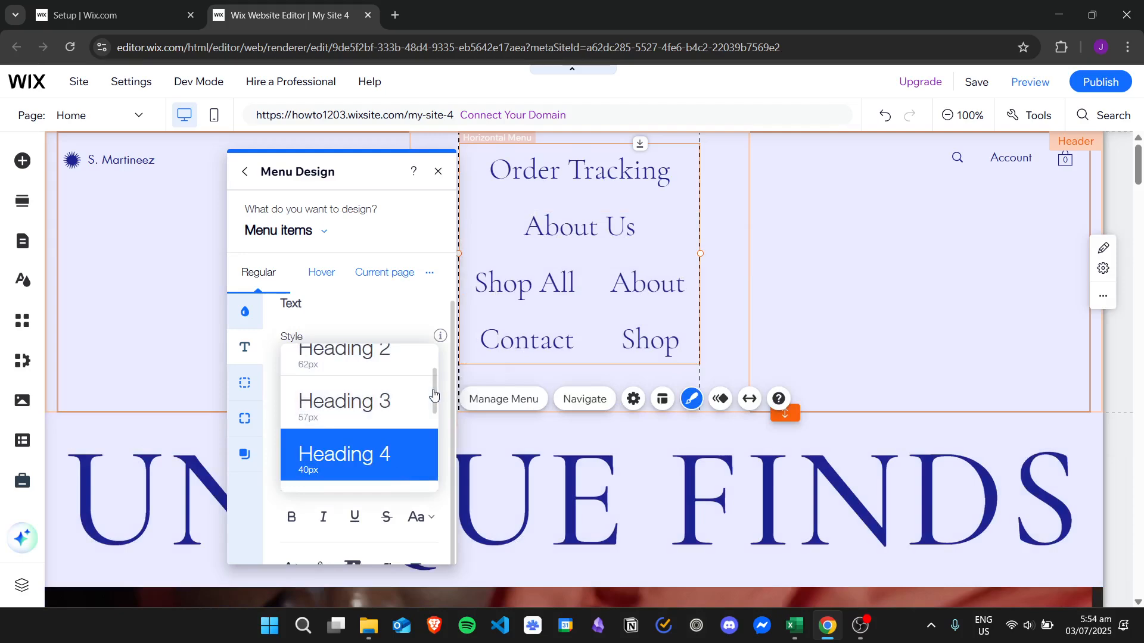
pyautogui.scroll(-3, 435, 393)
pyautogui.click(384, 392)
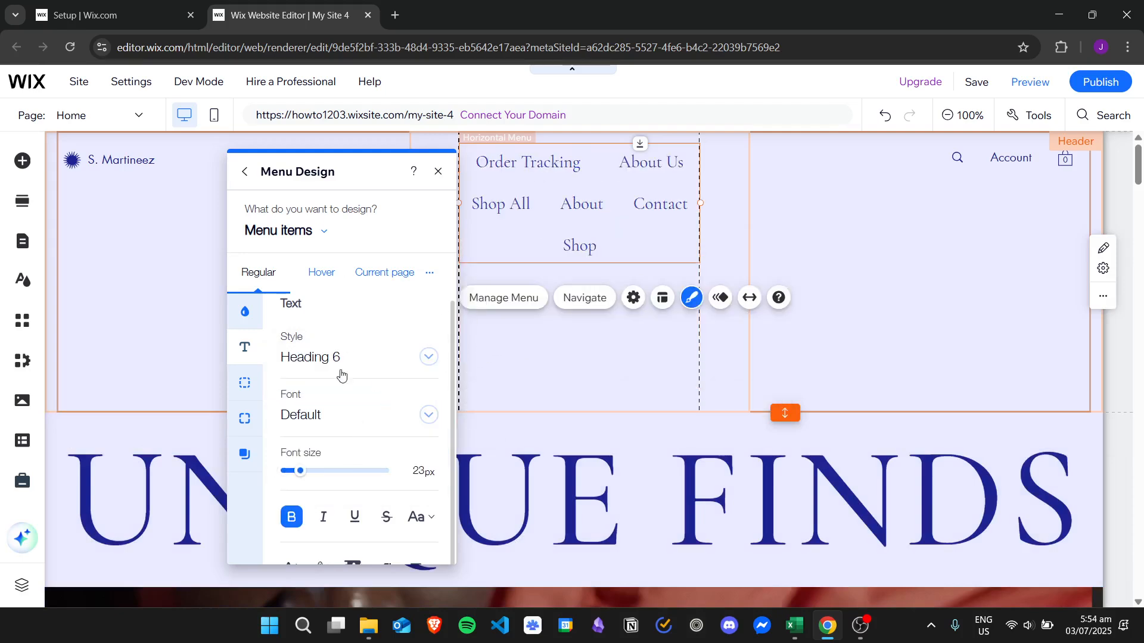
# - Try the Overlock Black font on the menu items and return the font to Default
pyautogui.click(429, 416)
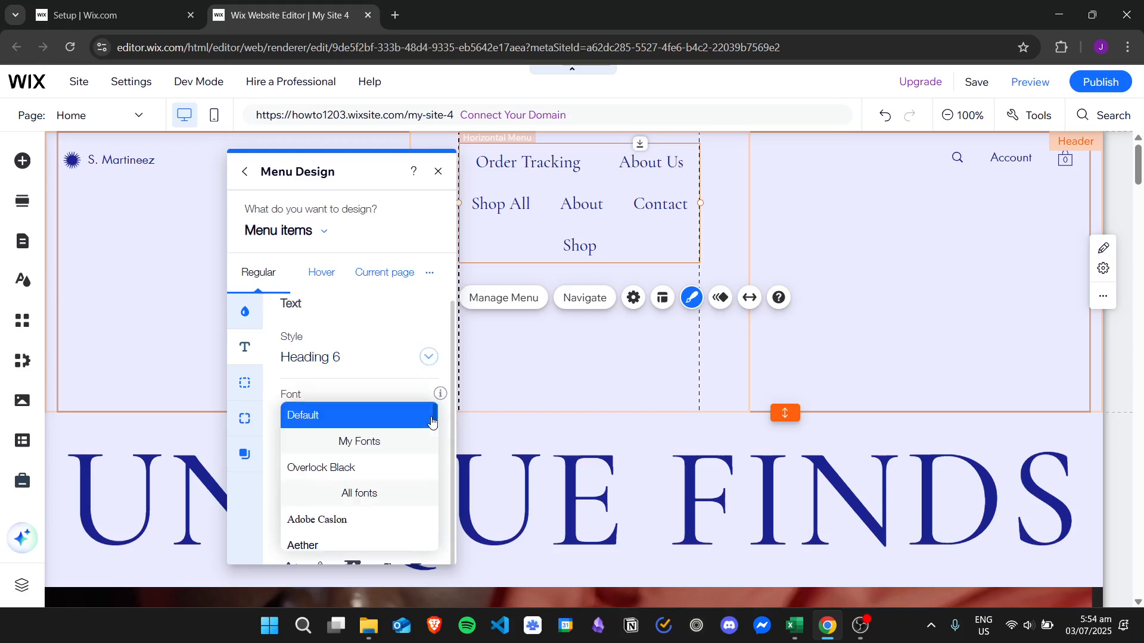
pyautogui.click(374, 469)
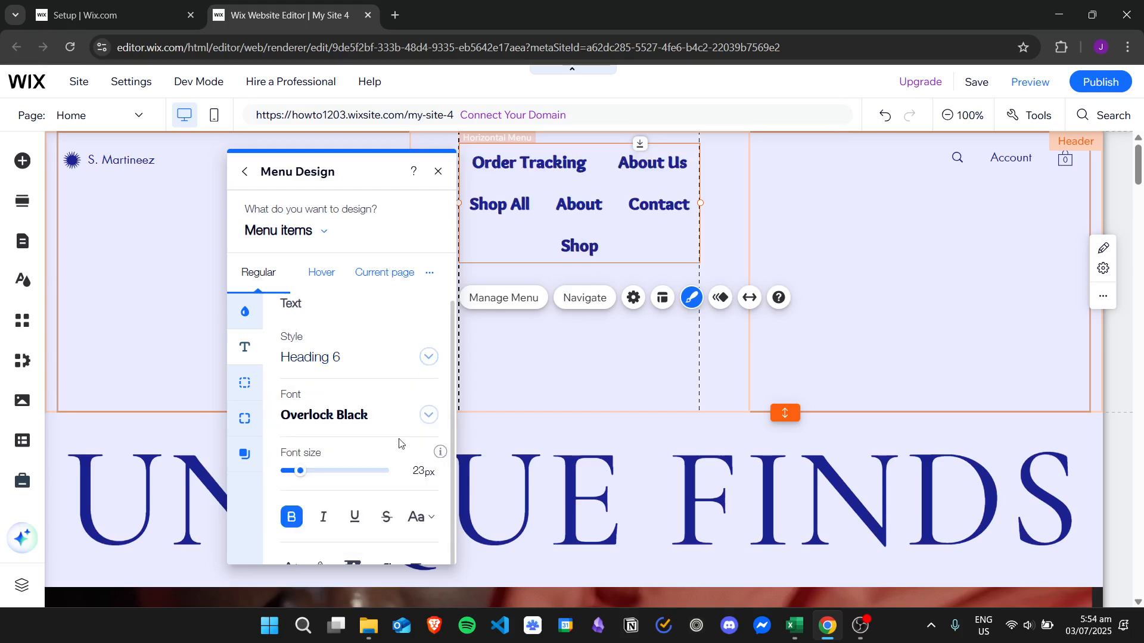
pyautogui.click(431, 423)
pyautogui.click(434, 411)
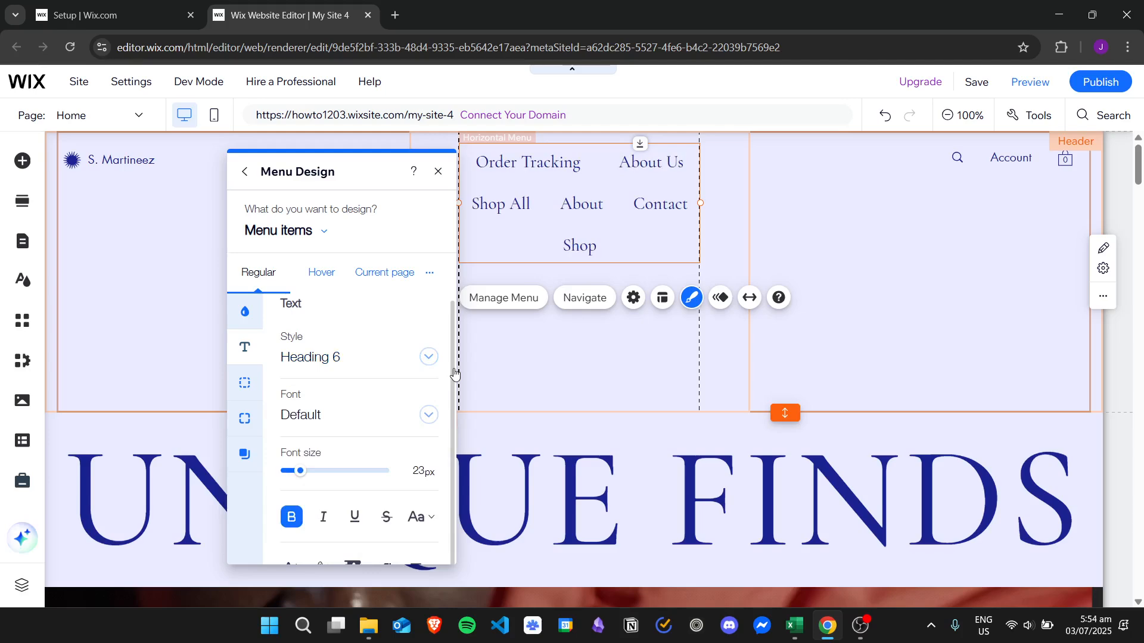
# - Try black #000000 and red #FF4040 from the custom colors as the menu items' text color
pyautogui.moveTo(454, 376); pyautogui.dragTo(453, 446)
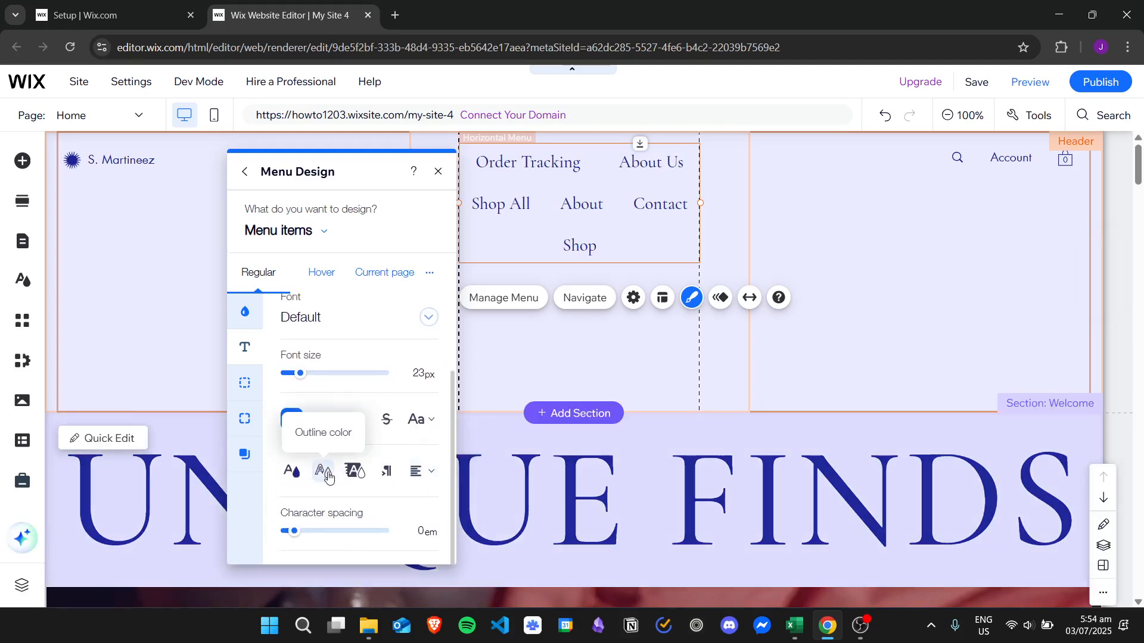
pyautogui.click(292, 474)
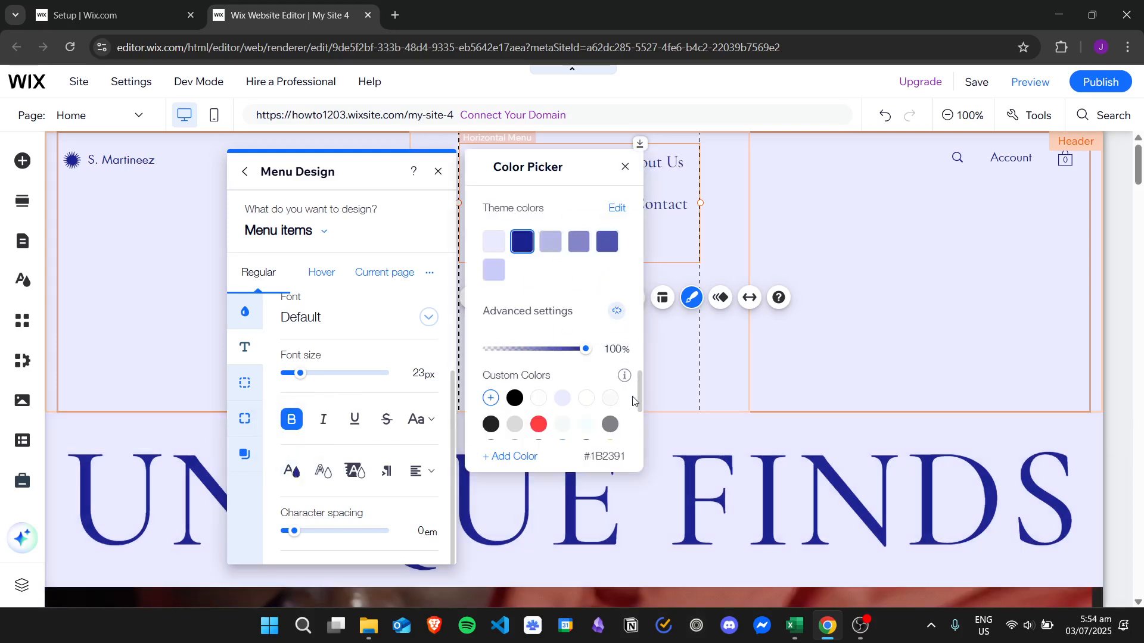
pyautogui.moveTo(639, 398)
pyautogui.mouseDown()
pyautogui.moveTo(648, 439)
pyautogui.moveTo(637, 407)
pyautogui.mouseUp()
pyautogui.click(519, 389)
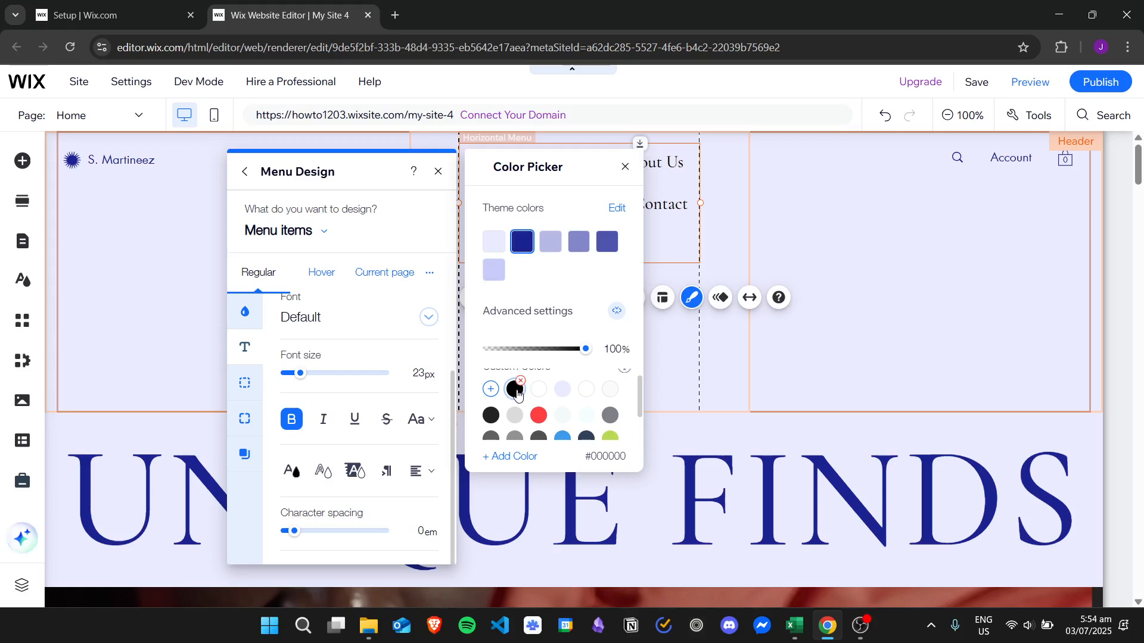
pyautogui.click(518, 396)
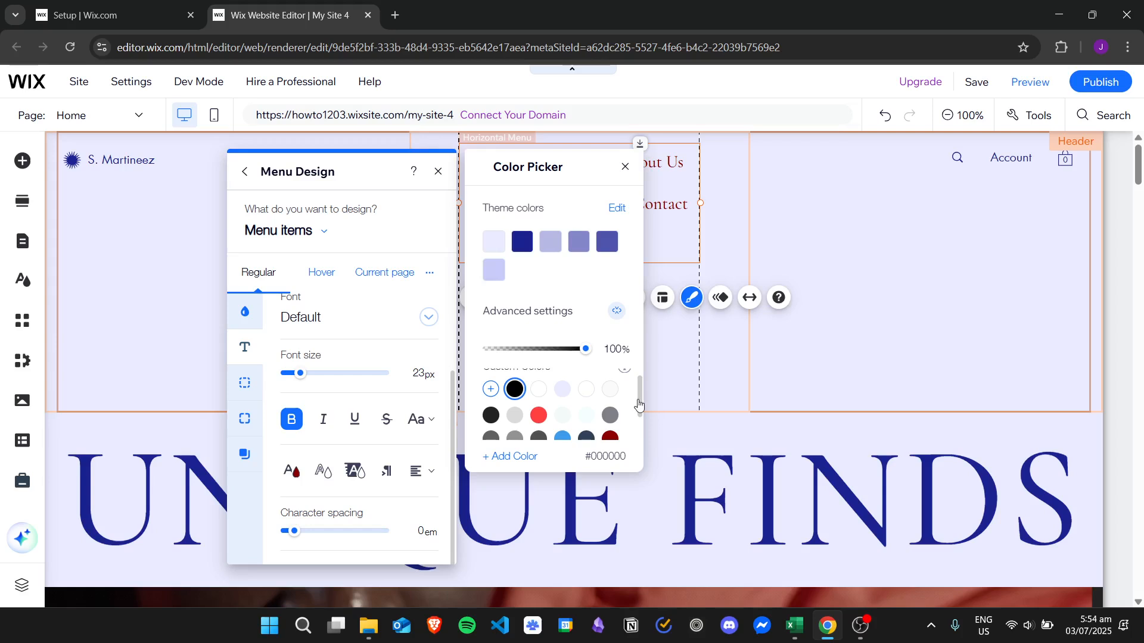
pyautogui.scroll(1, 639, 399)
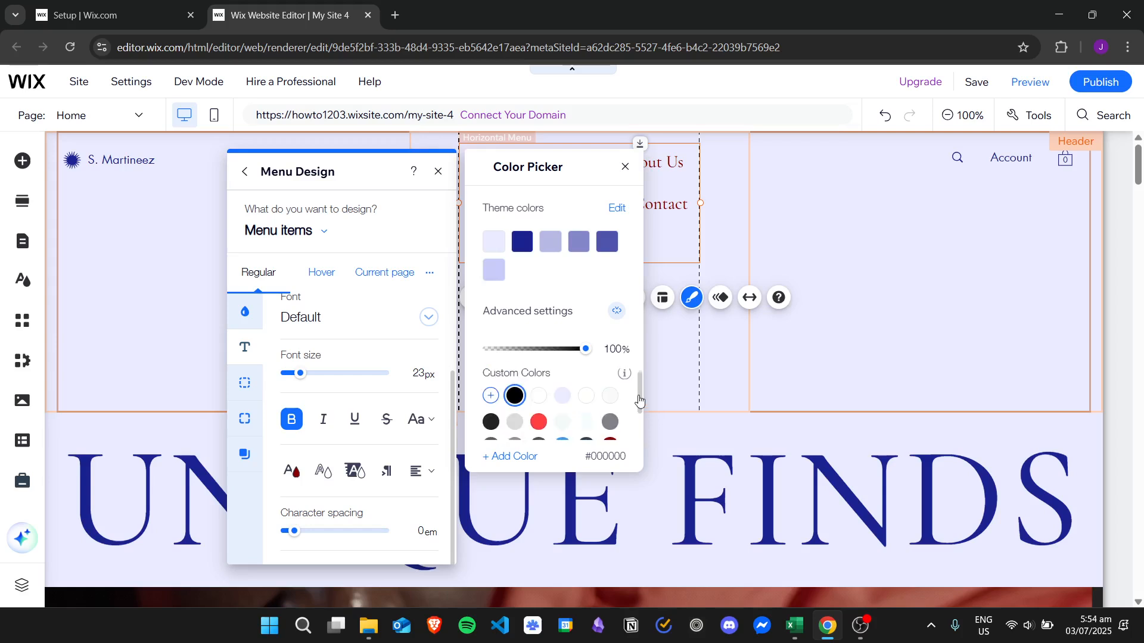
pyautogui.click(538, 426)
pyautogui.click(631, 171)
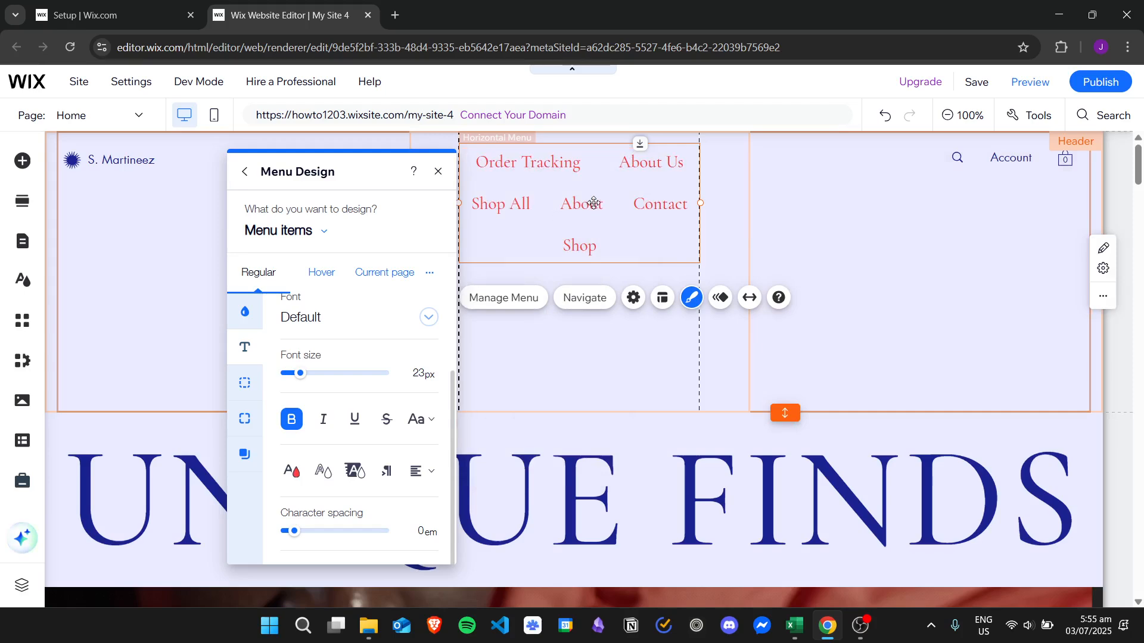
# - Add a custom green color, hex 0CF383, and apply it to the menu items' text
pyautogui.scroll(-1, 453, 396)
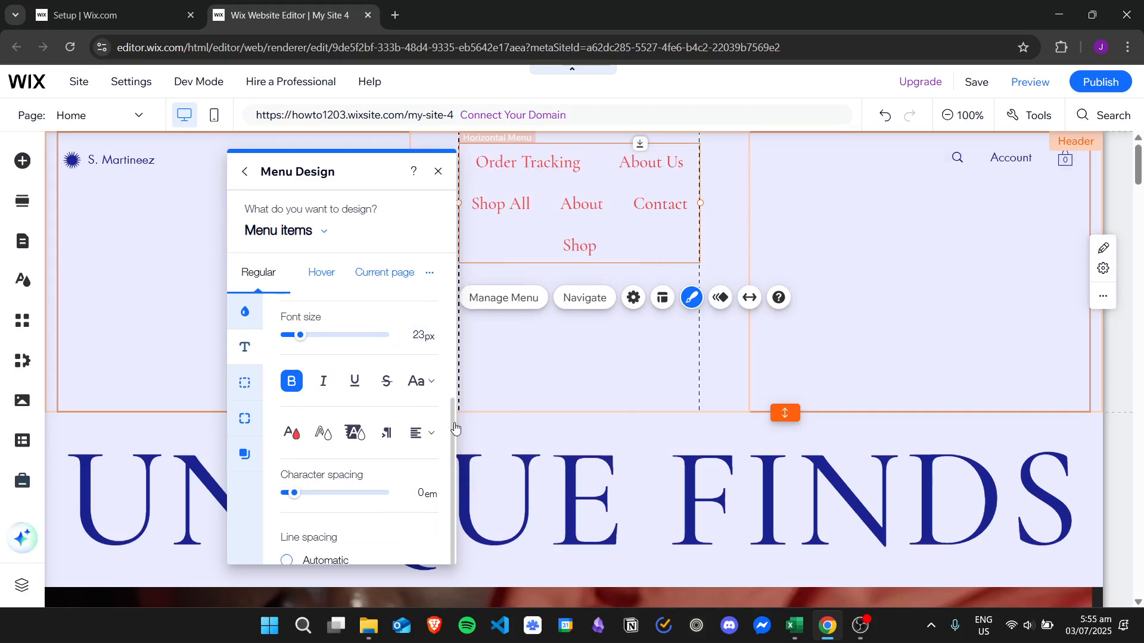
pyautogui.click(294, 436)
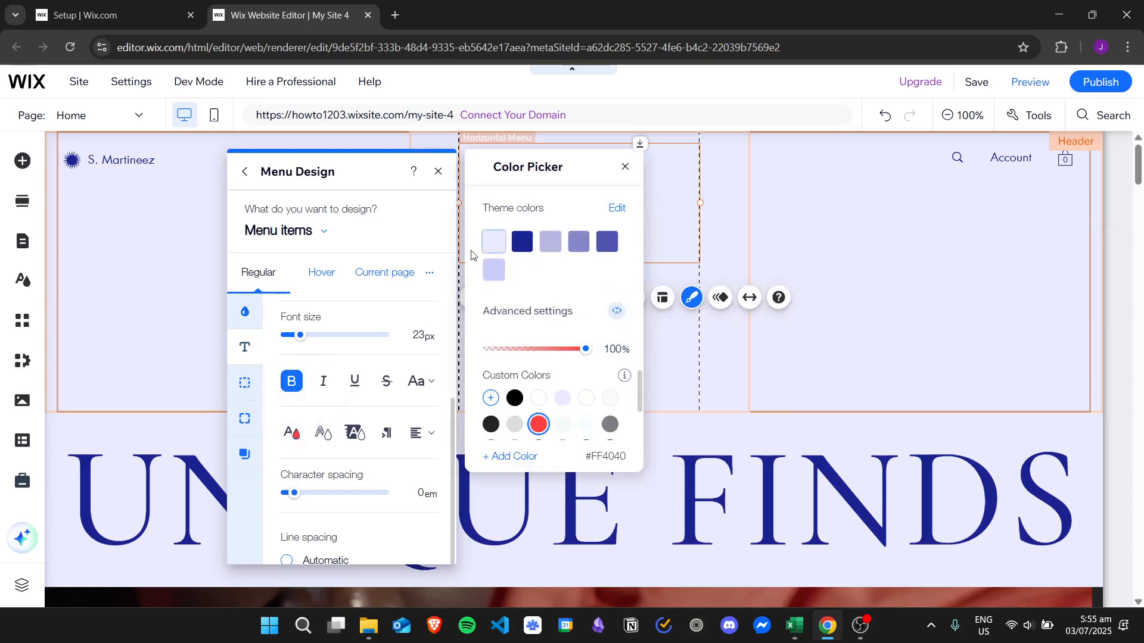
pyautogui.moveTo(638, 390); pyautogui.dragTo(637, 404)
pyautogui.click(491, 382)
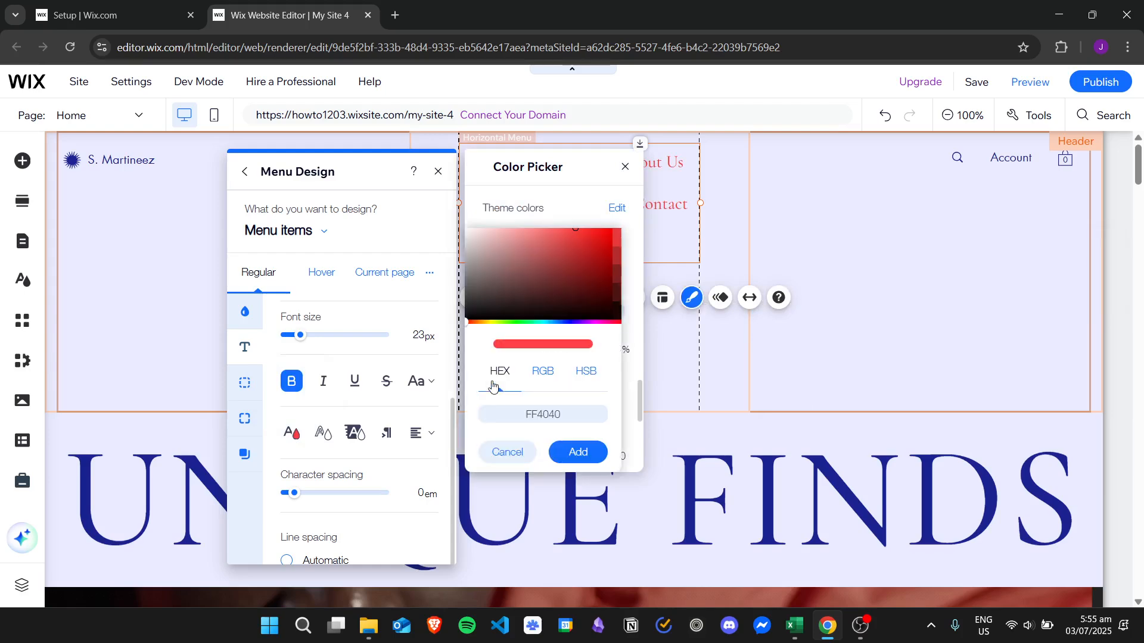
pyautogui.moveTo(522, 322); pyautogui.dragTo(535, 299)
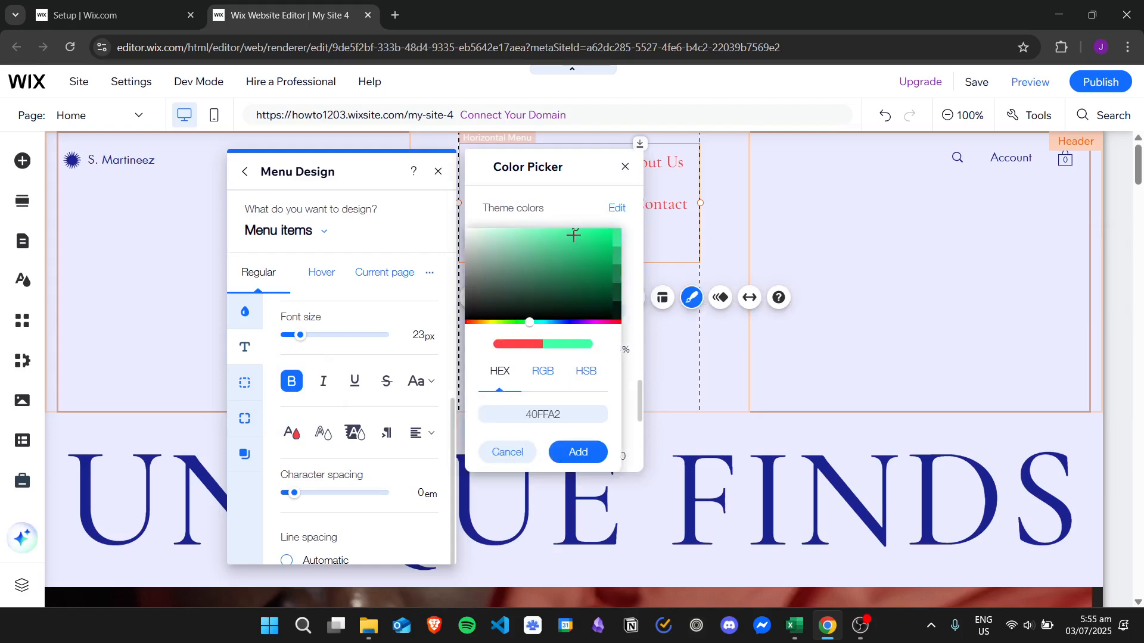
pyautogui.moveTo(573, 235); pyautogui.dragTo(604, 233)
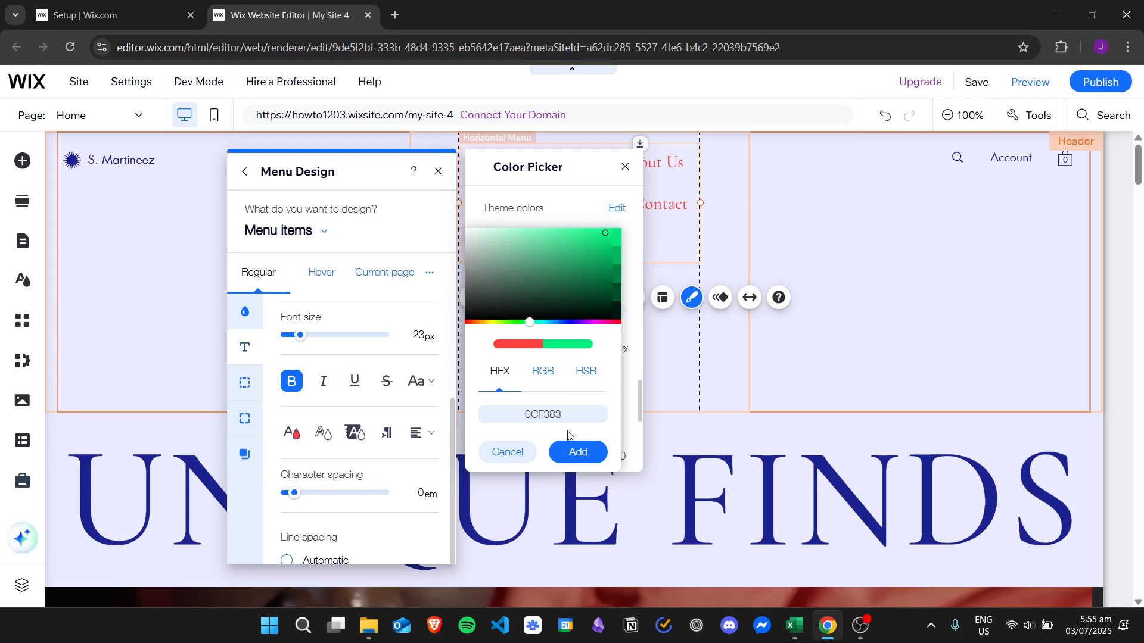
pyautogui.click(577, 451)
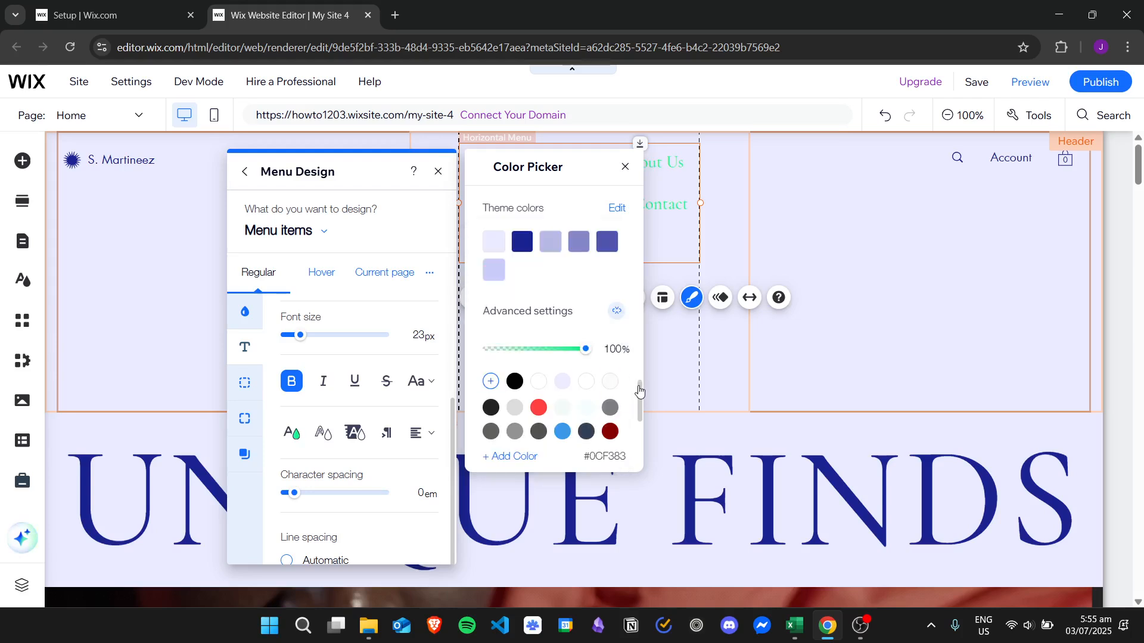
pyautogui.moveTo(639, 391); pyautogui.dragTo(636, 421)
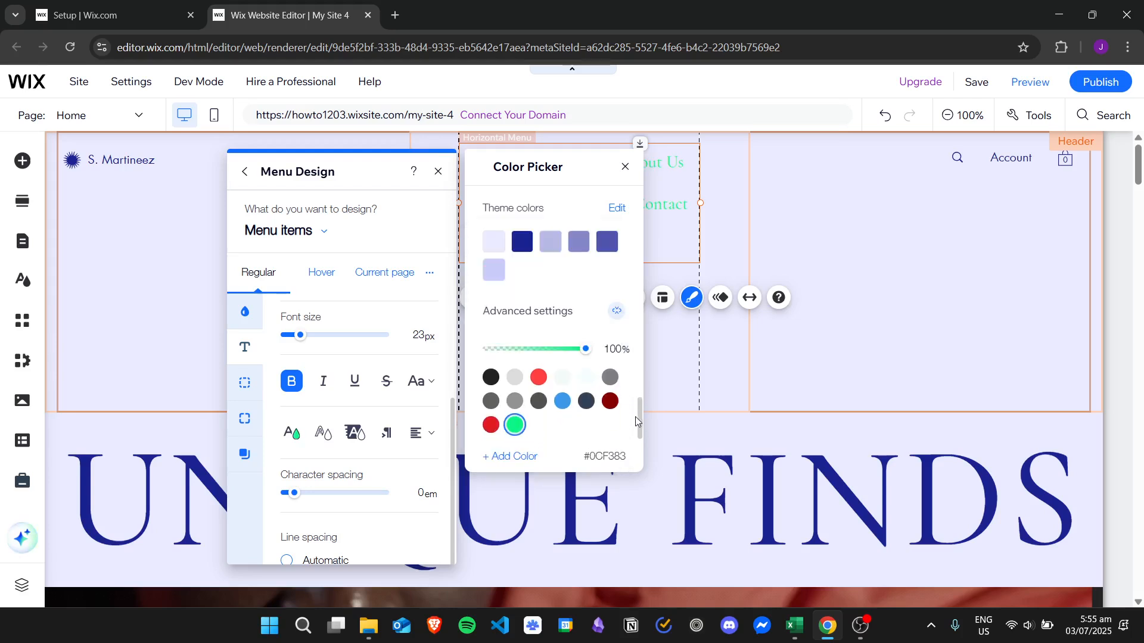
pyautogui.click(625, 166)
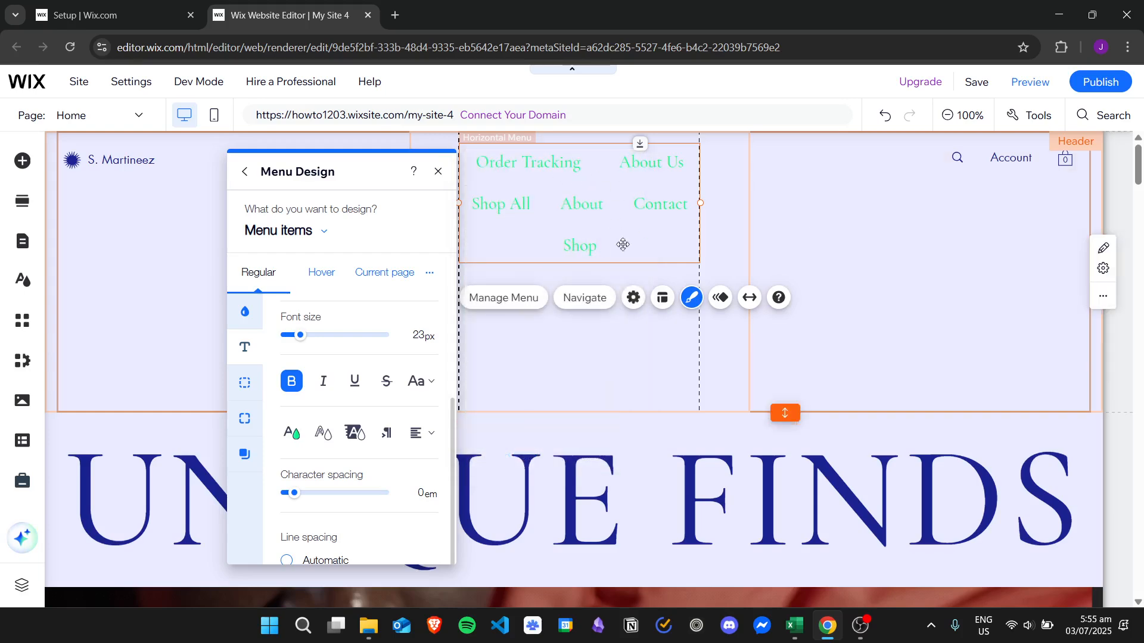
# - Set the outline color of the menu items' regular text to the custom red #FF4040
pyautogui.click(324, 435)
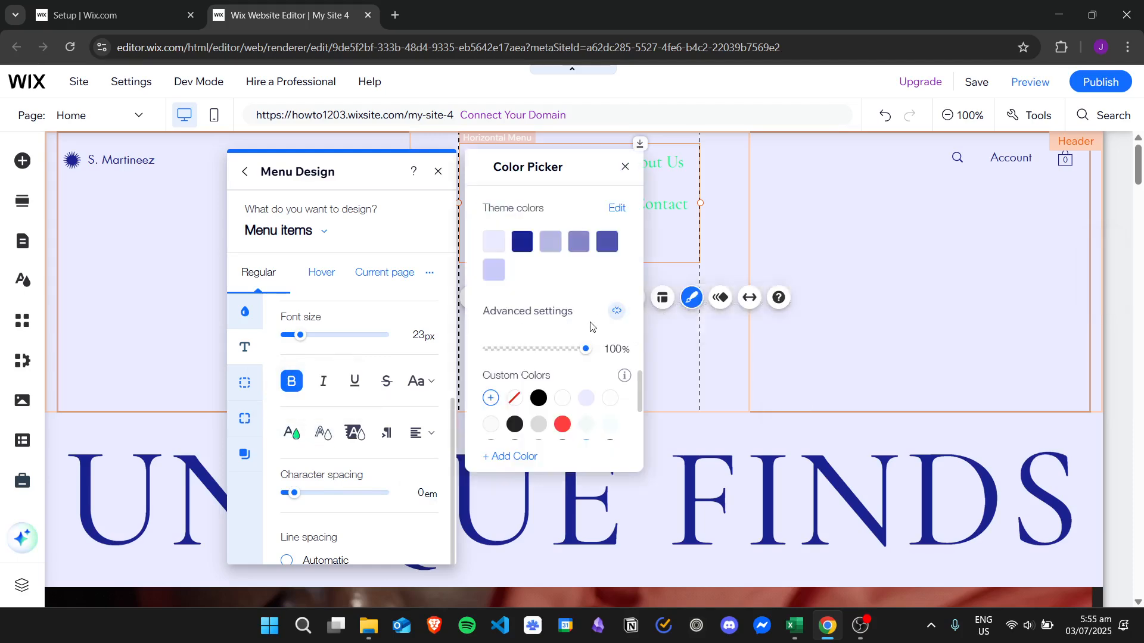
pyautogui.click(564, 425)
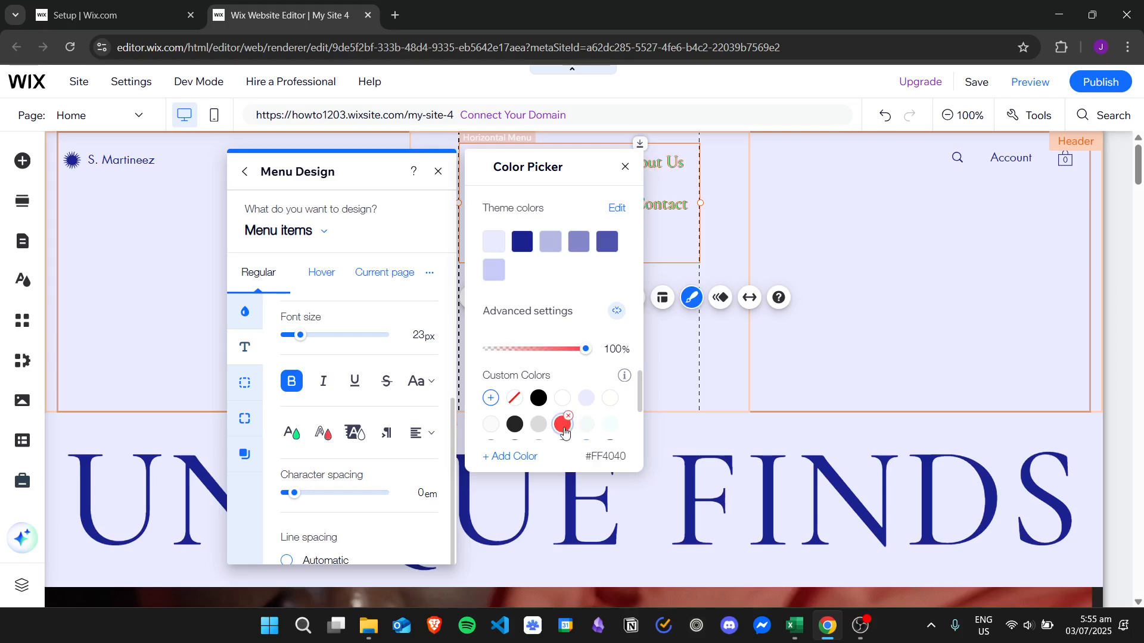
pyautogui.click(625, 167)
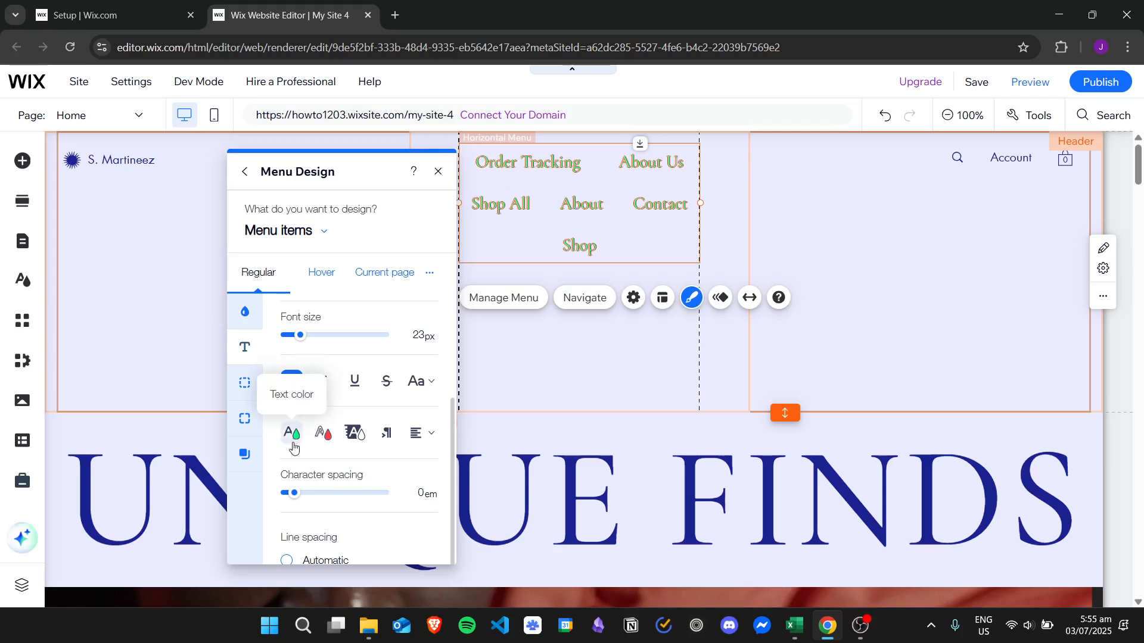
# - Highlight the menu items' regular text with the custom blue #3D9BE9
pyautogui.click(359, 441)
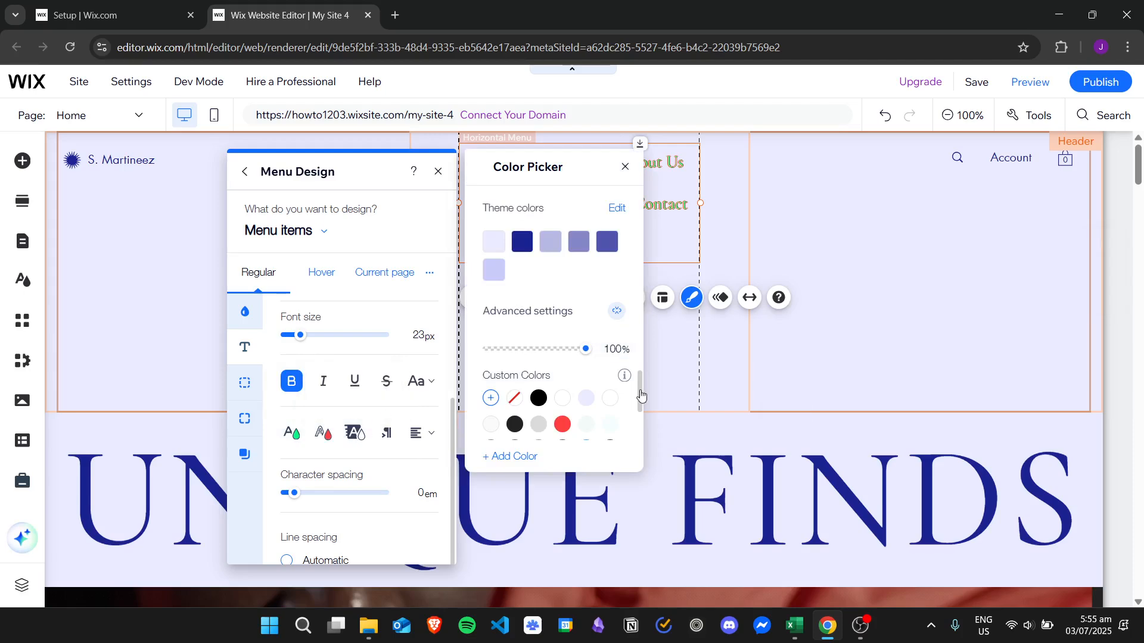
pyautogui.moveTo(641, 395); pyautogui.dragTo(638, 408)
pyautogui.click(586, 434)
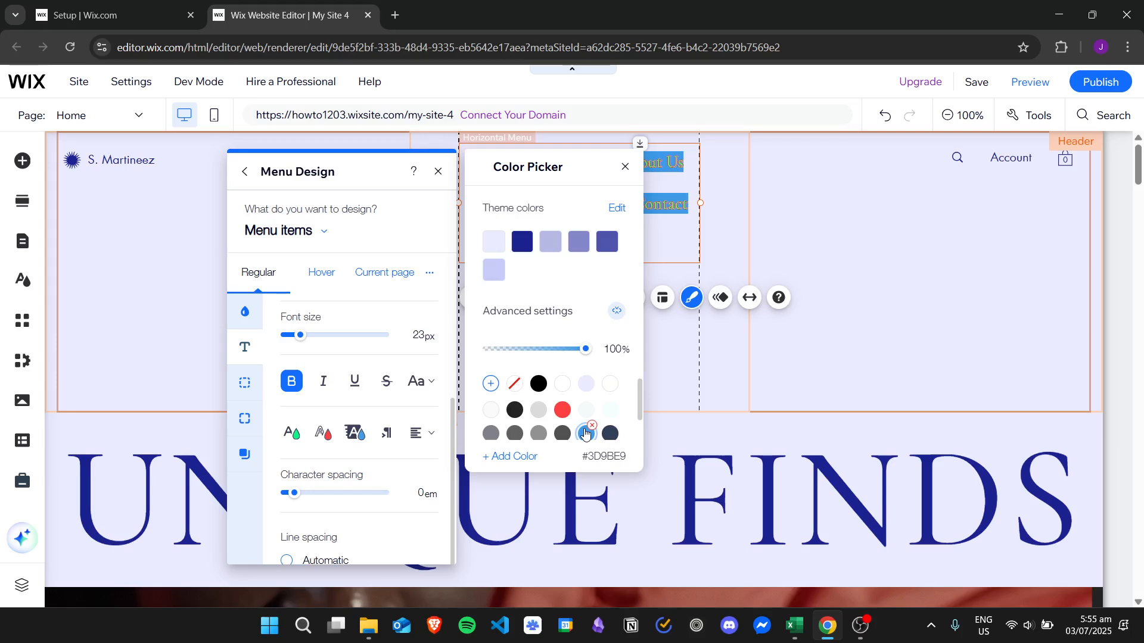
pyautogui.click(624, 169)
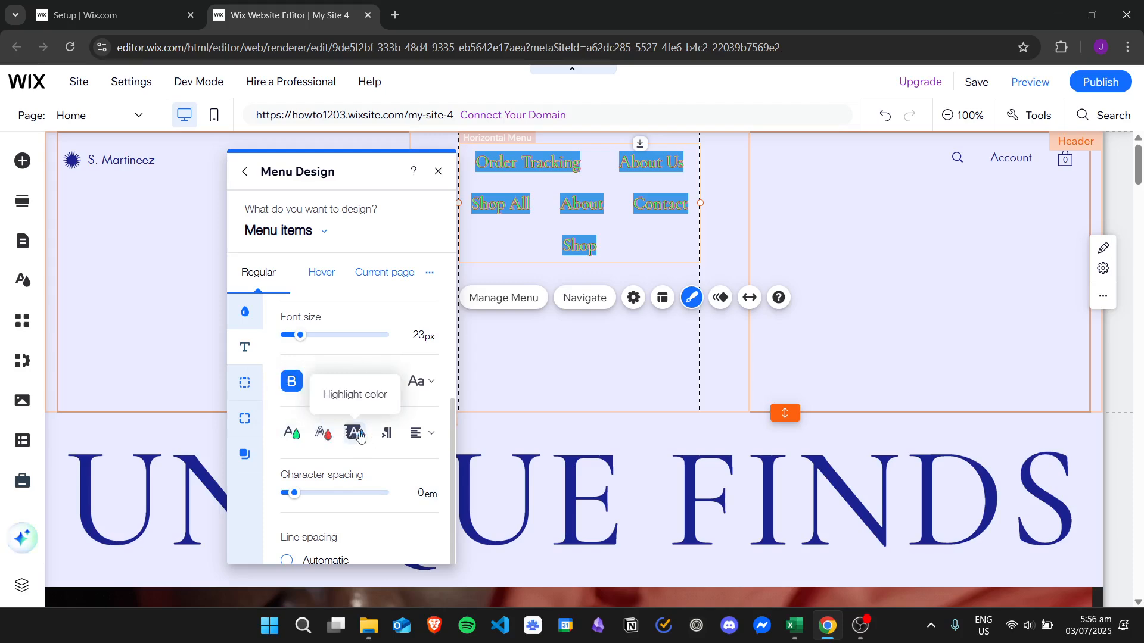
# - Close the menu design settings and preview the site with the restyled header menu
pyautogui.click(438, 171)
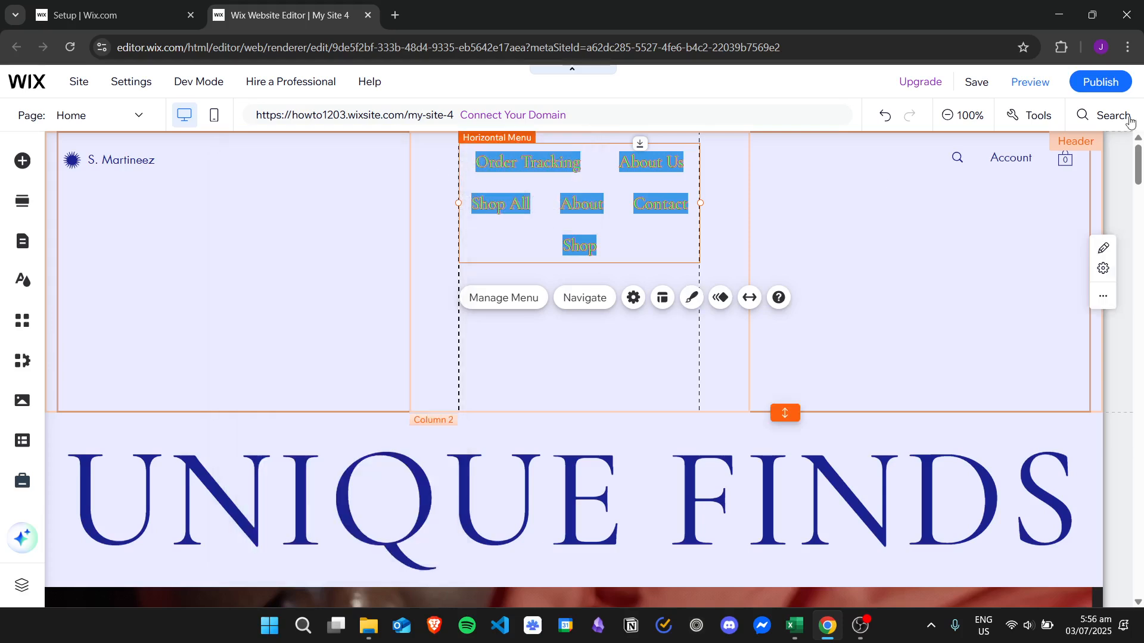
pyautogui.click(1022, 87)
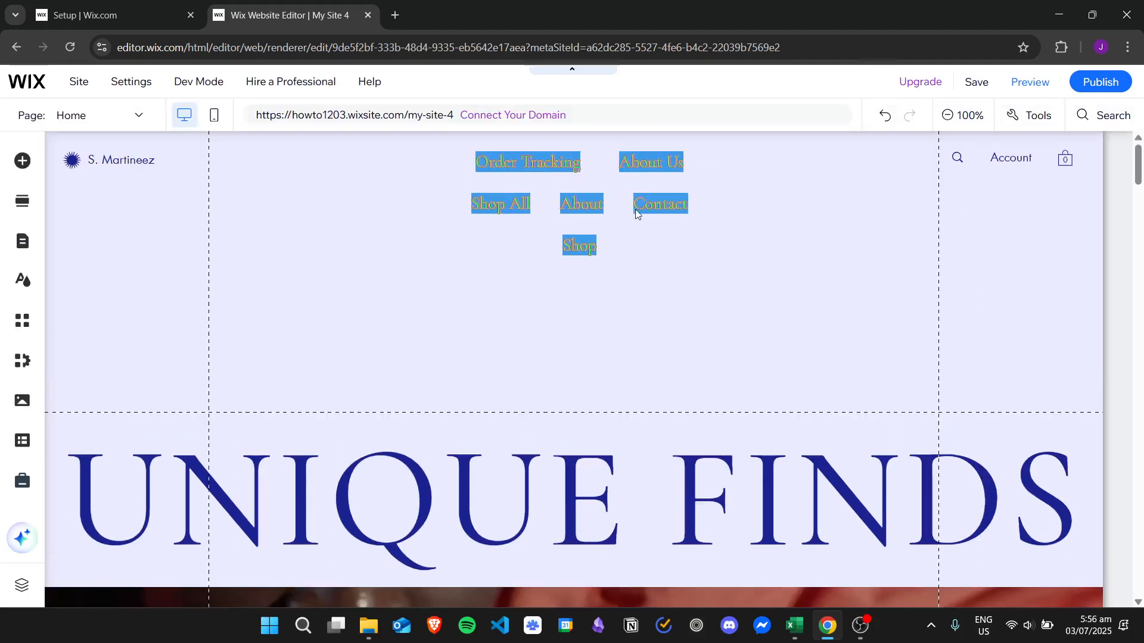
# - Select the horizontal menu in the header and open the text design settings for its menu items
pyautogui.click(636, 206)
pyautogui.click(613, 208)
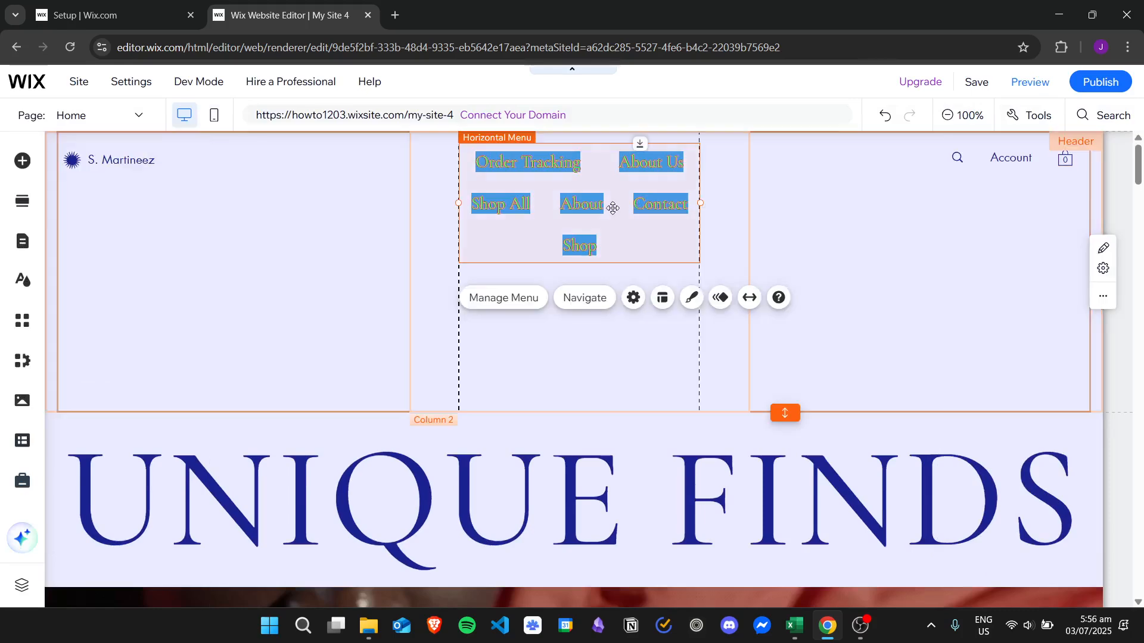
pyautogui.click(691, 297)
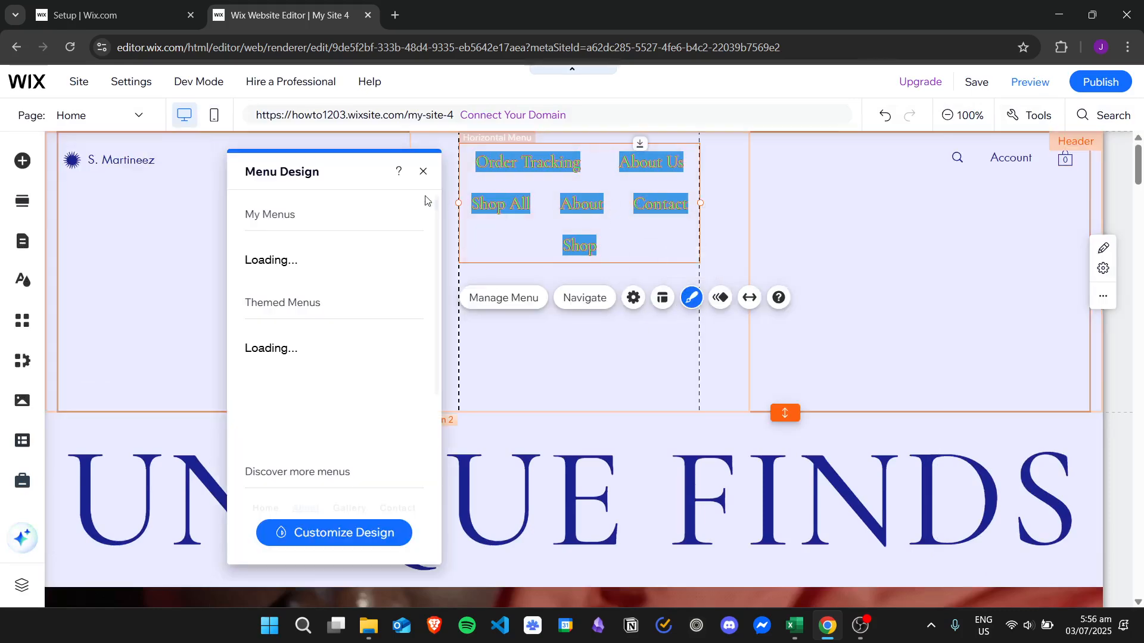
pyautogui.click(395, 533)
pyautogui.click(339, 239)
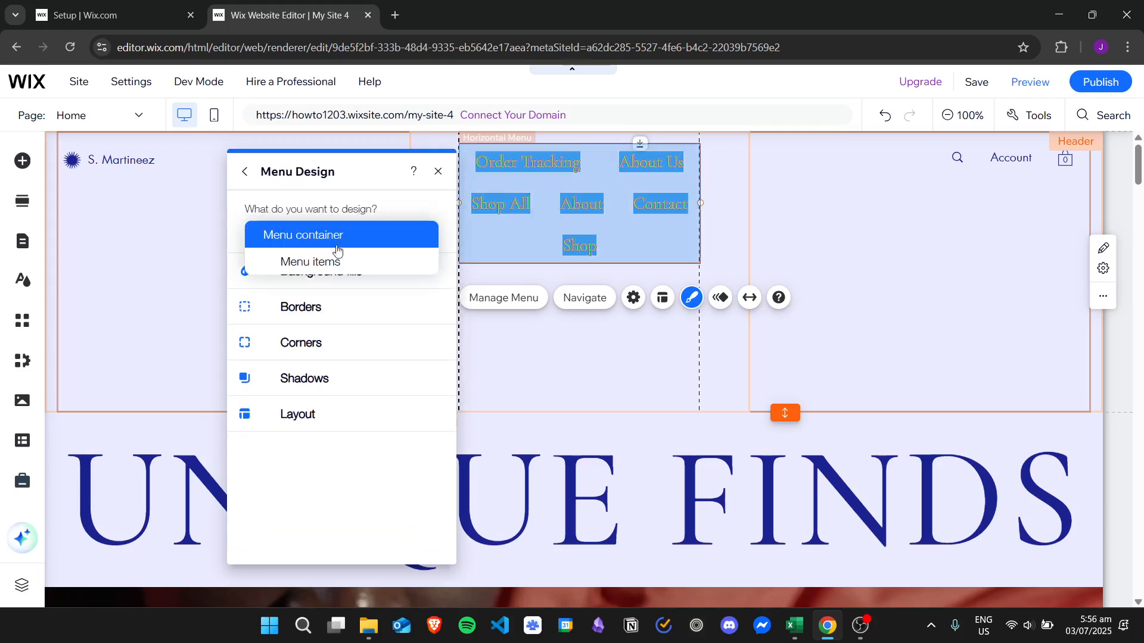
pyautogui.click(326, 260)
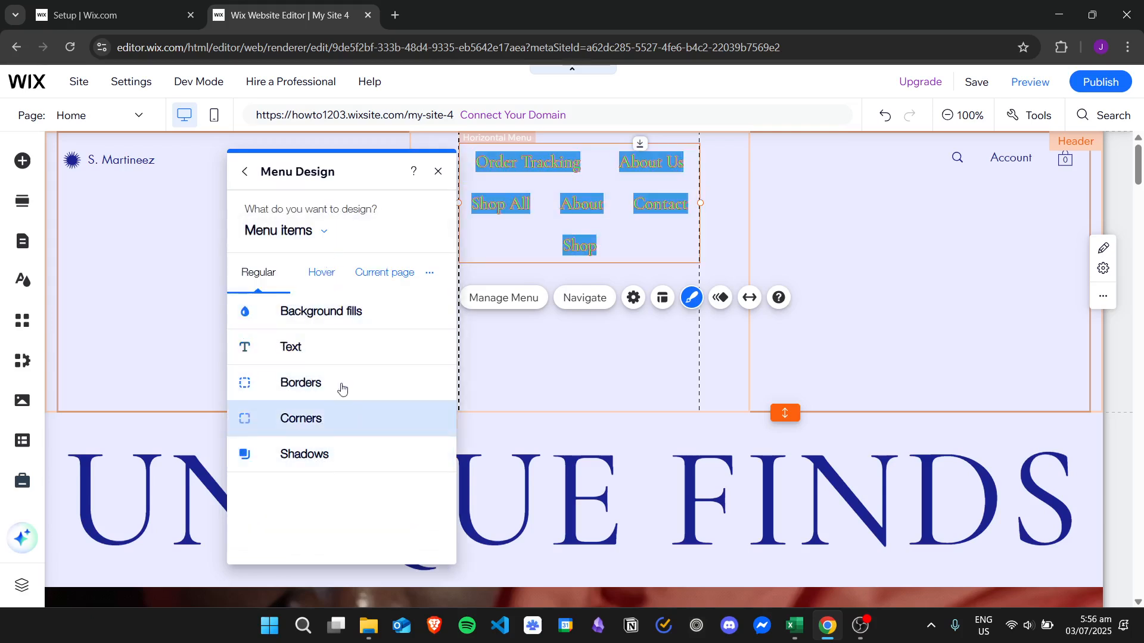
pyautogui.click(344, 350)
# - Look through the menu items' text options for the Regular, Hover and Current page states
pyautogui.scroll(-3, 454, 333)
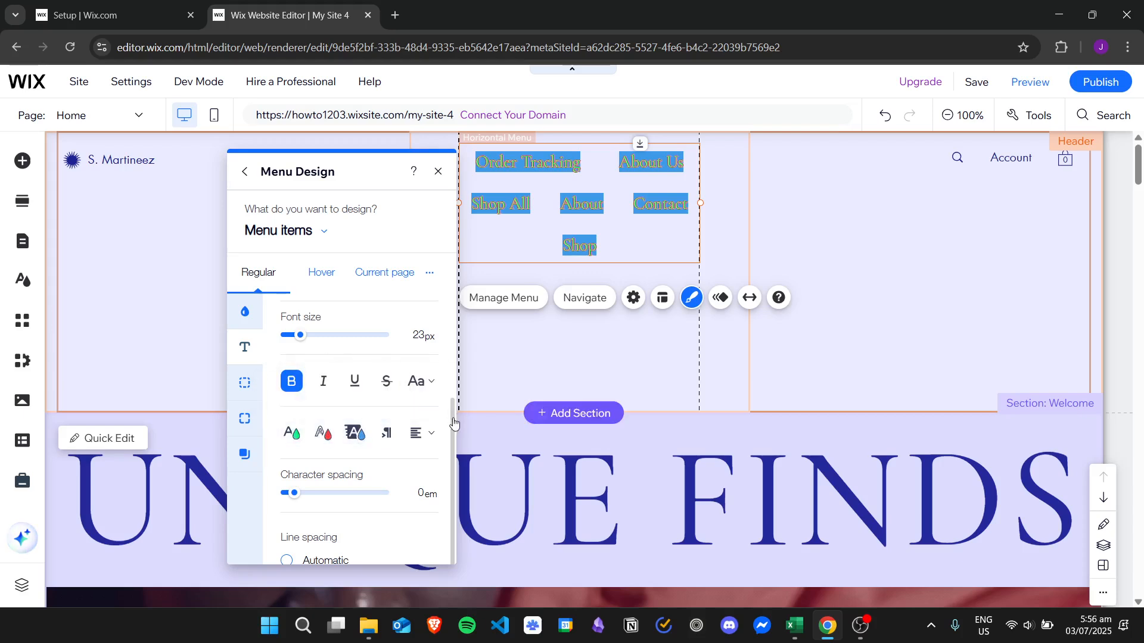
pyautogui.scroll(3, 414, 453)
pyautogui.scroll(-1, 417, 411)
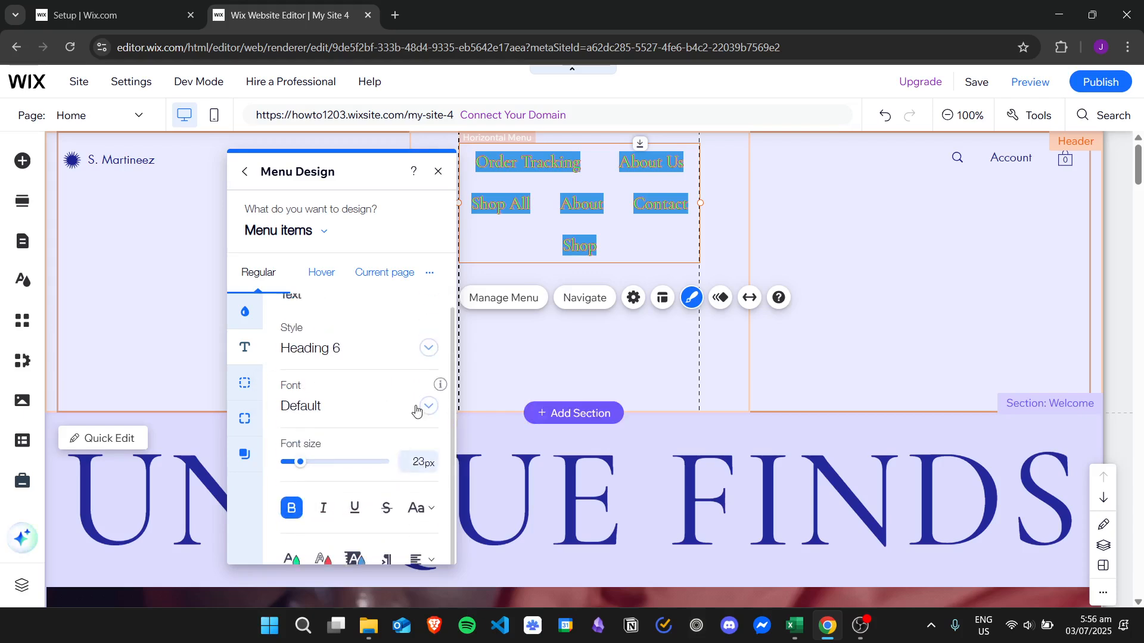
pyautogui.scroll(1, 417, 411)
pyautogui.moveTo(454, 320); pyautogui.dragTo(454, 325)
pyautogui.scroll(-2, 453, 322)
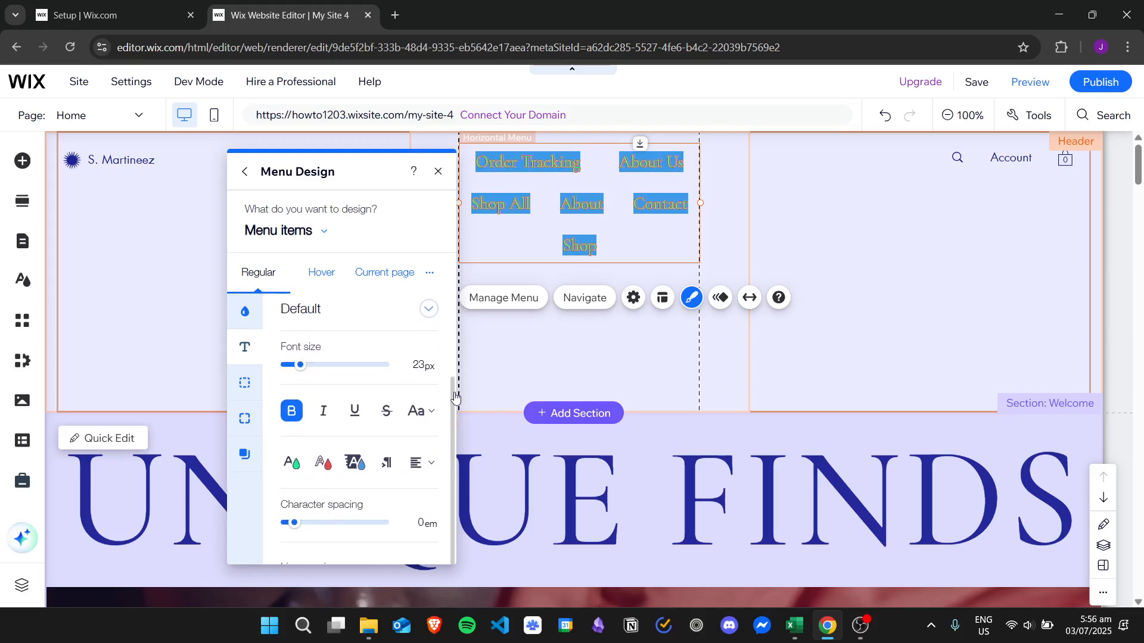
pyautogui.click(322, 273)
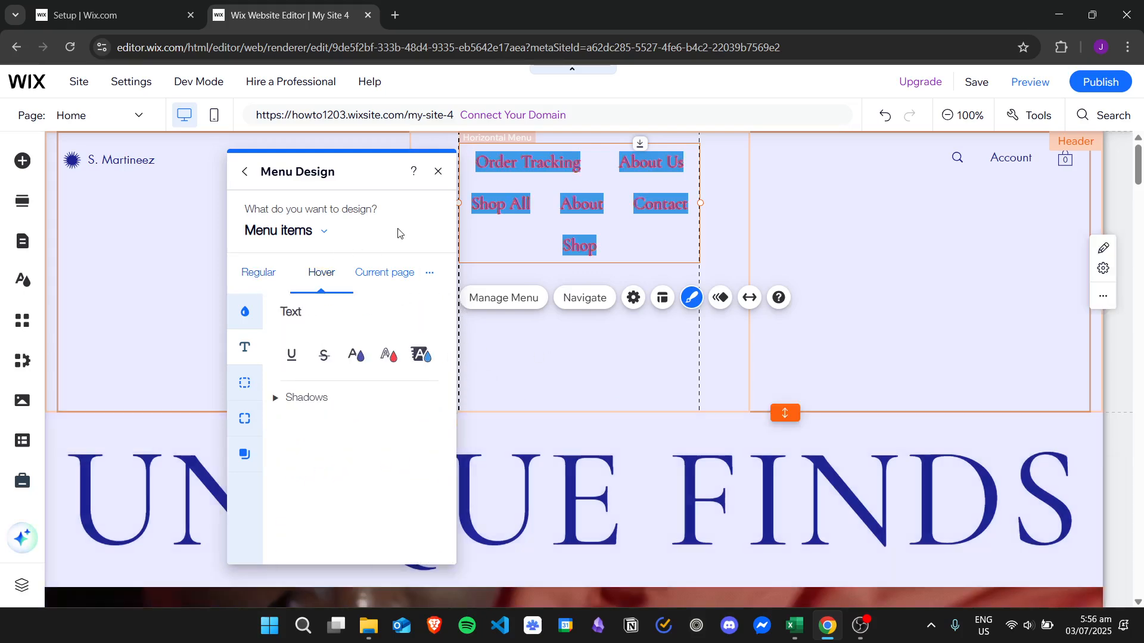
pyautogui.click(401, 274)
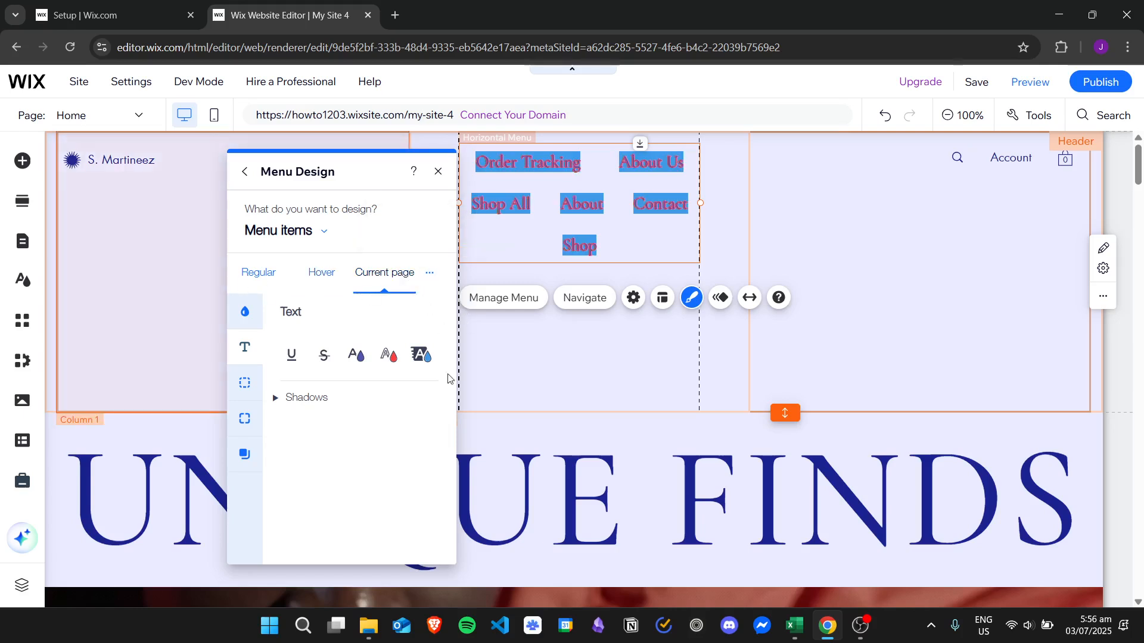
# - Set the menu items' text color in the Hover state to the custom green #0CF383
pyautogui.click(322, 272)
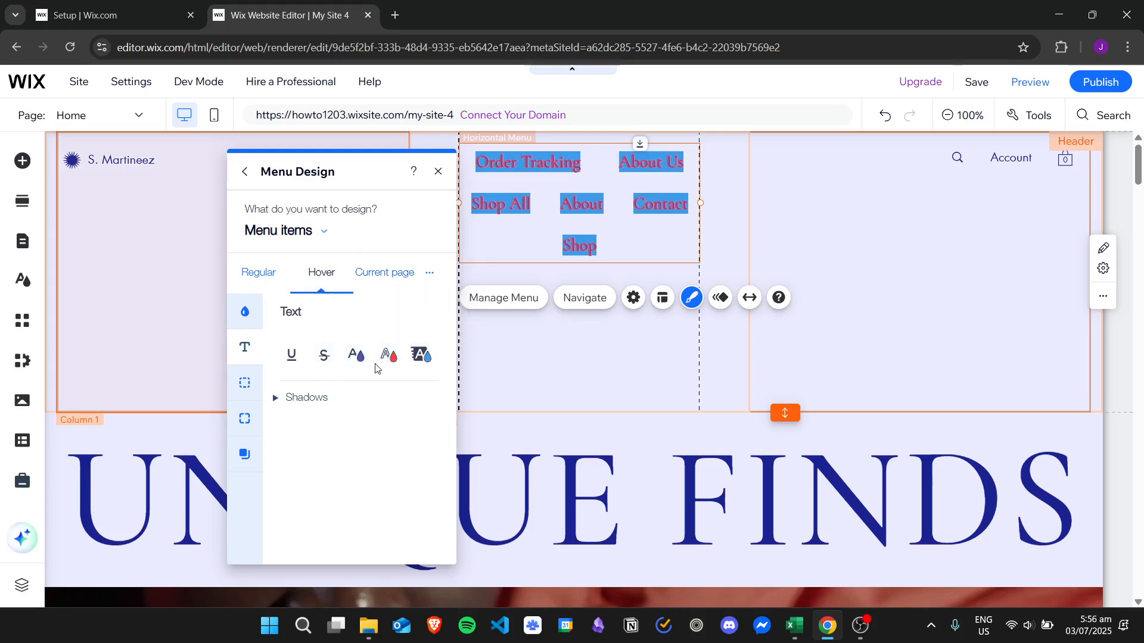
pyautogui.click(358, 357)
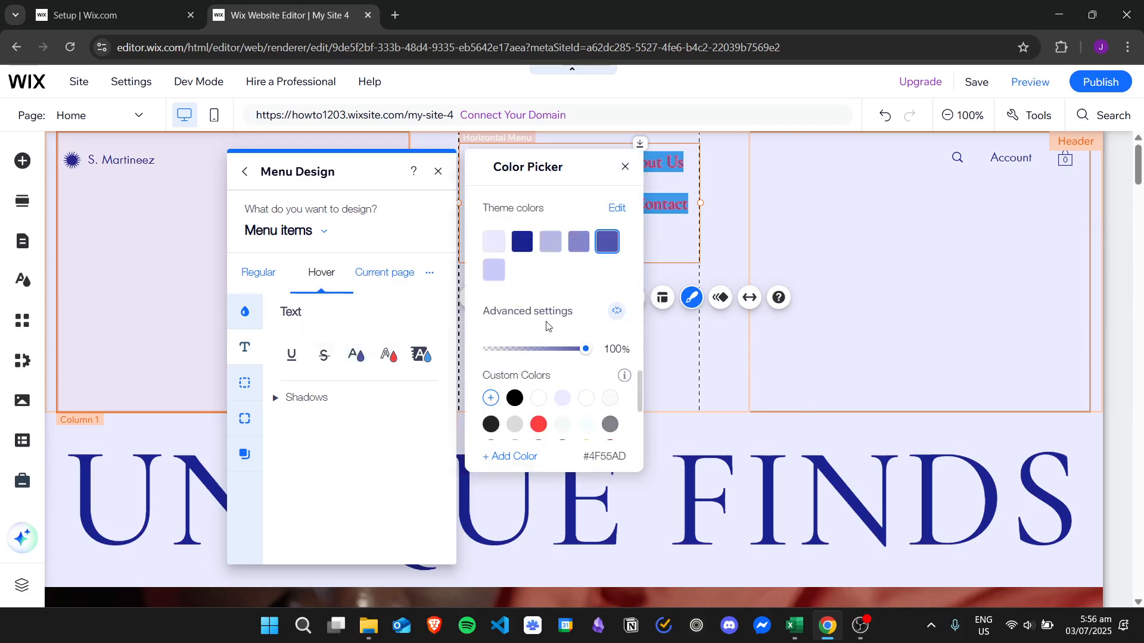
pyautogui.moveTo(639, 384); pyautogui.dragTo(642, 411)
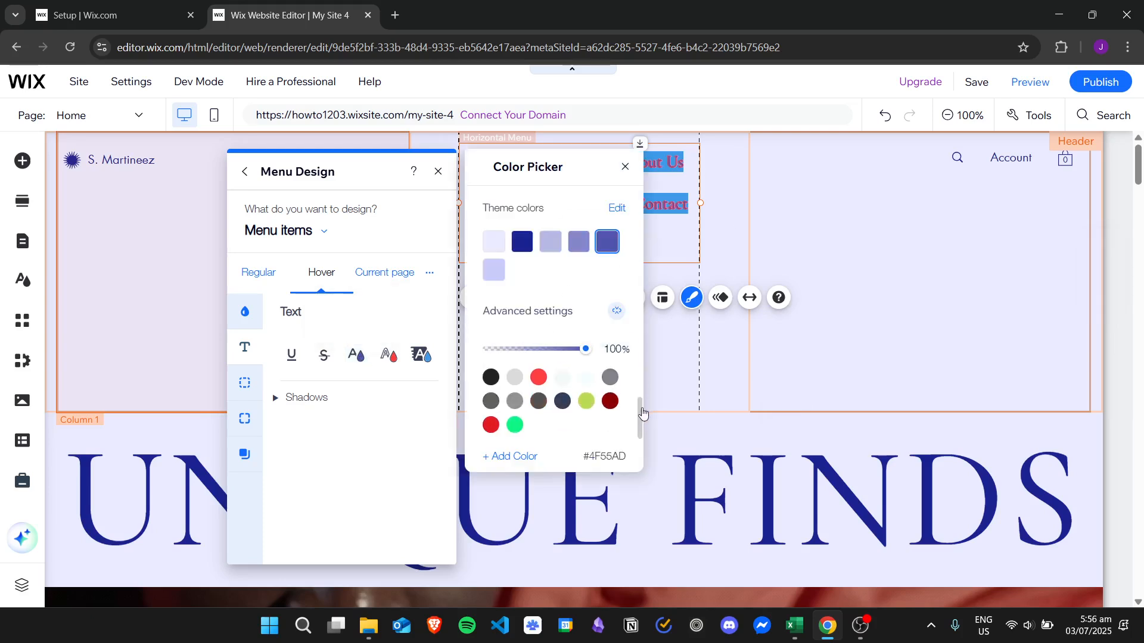
pyautogui.click(516, 425)
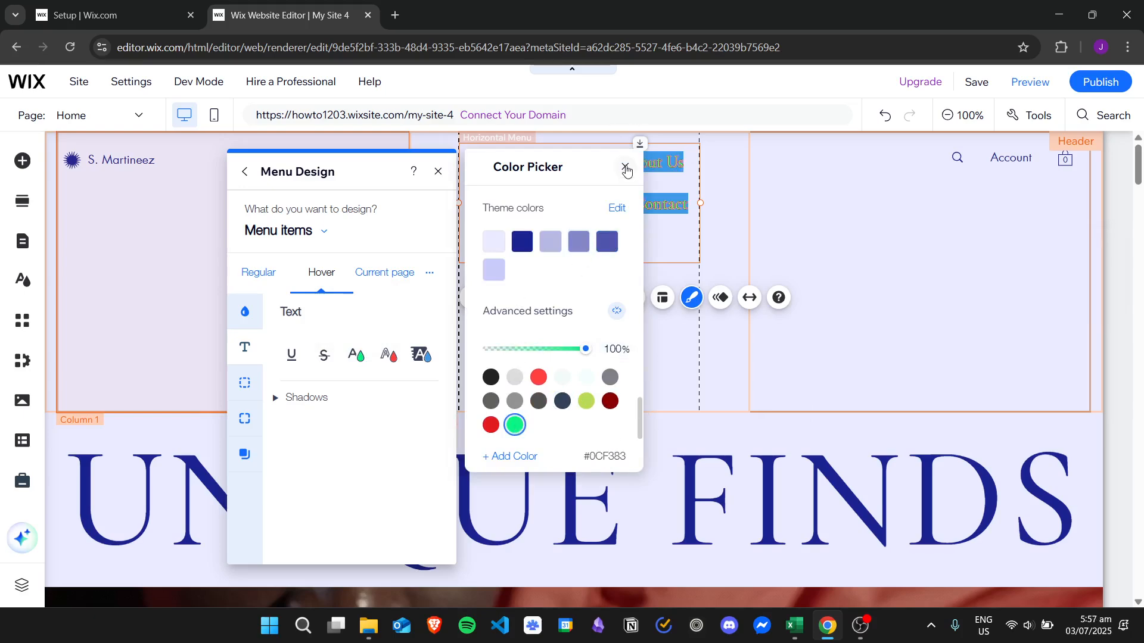
pyautogui.click(626, 168)
# - Set the outline color of the menu items' text in the Hover state to white #FFFFFF
pyautogui.click(390, 356)
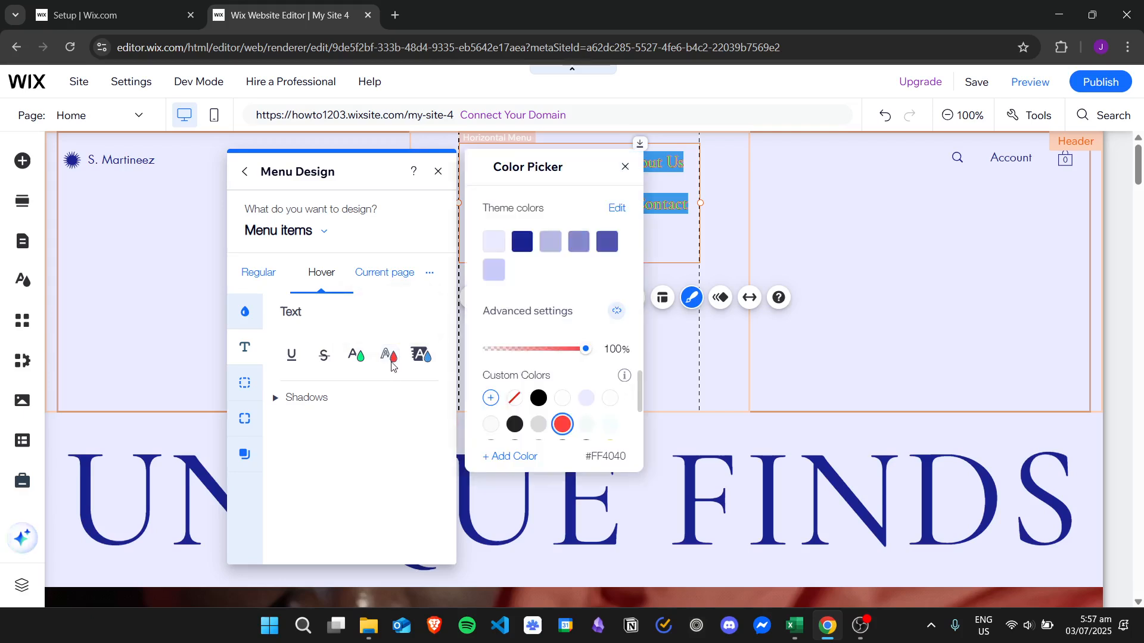
pyautogui.click(562, 398)
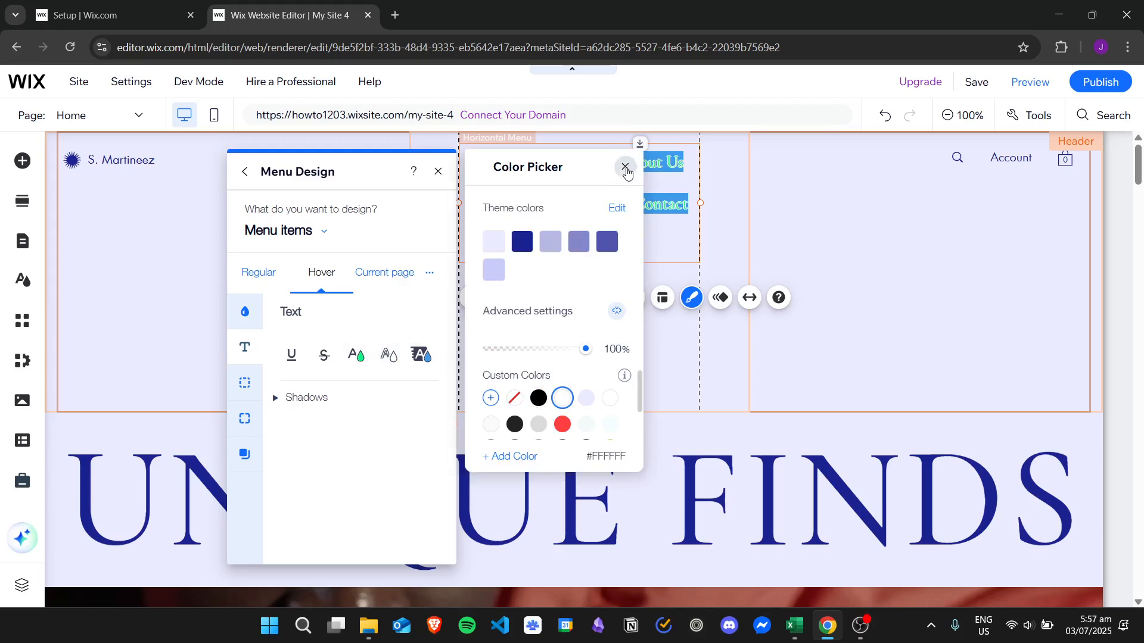
pyautogui.click(625, 168)
# - Set the highlight color of the menu items' Hover text to red #FF4040 and close the menu design settings
pyautogui.click(280, 398)
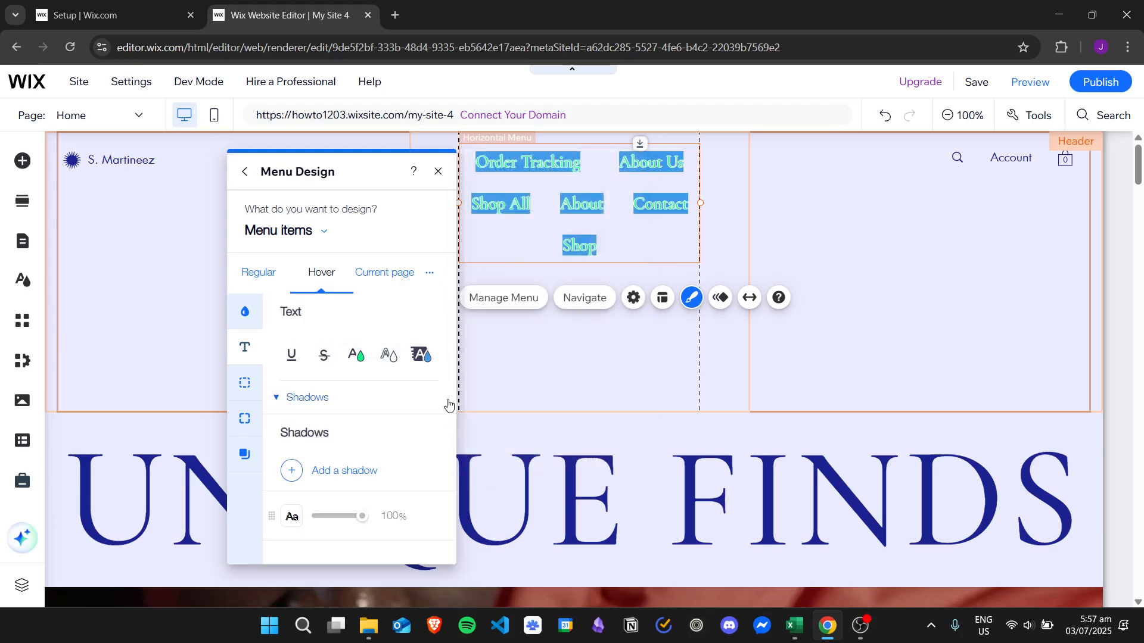
pyautogui.scroll(-1, 449, 405)
pyautogui.click(419, 325)
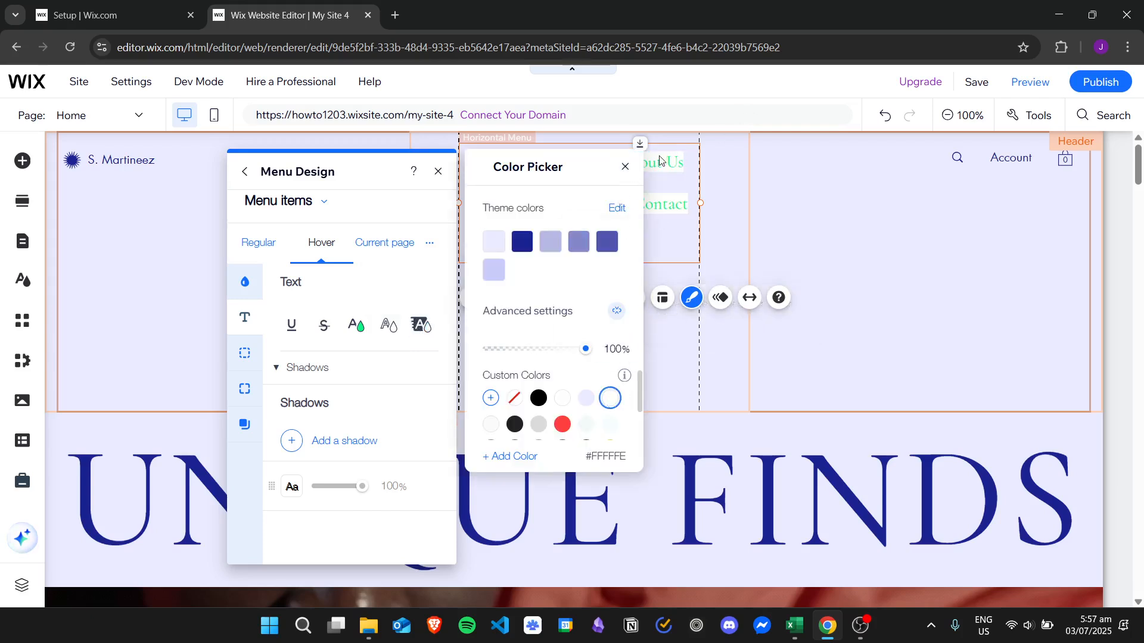
pyautogui.click(563, 425)
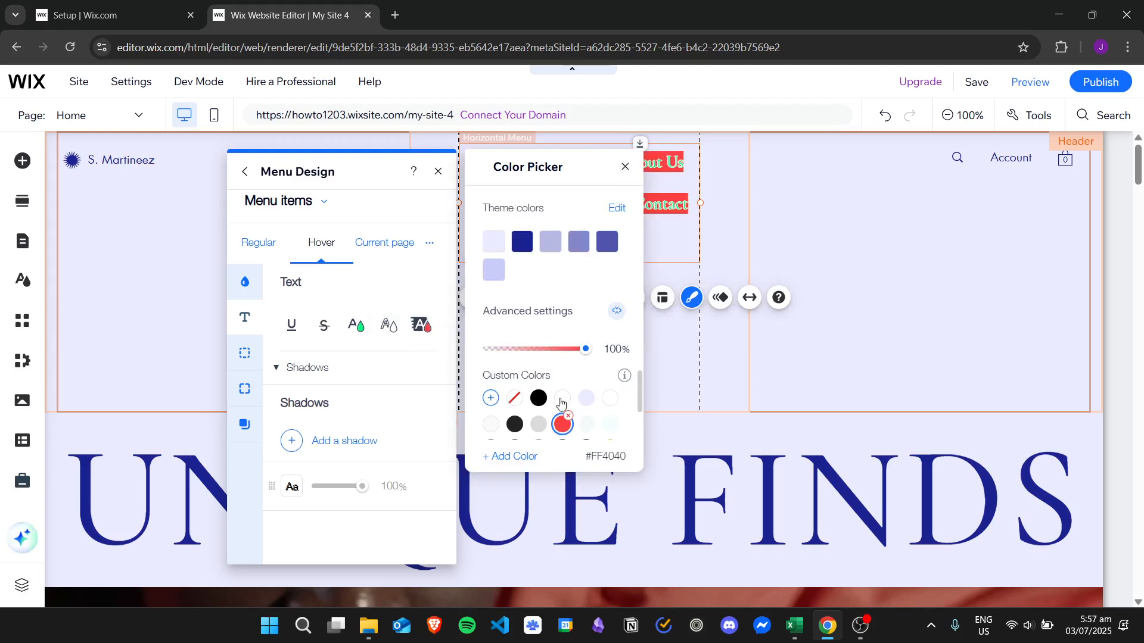
pyautogui.click(624, 172)
pyautogui.click(267, 245)
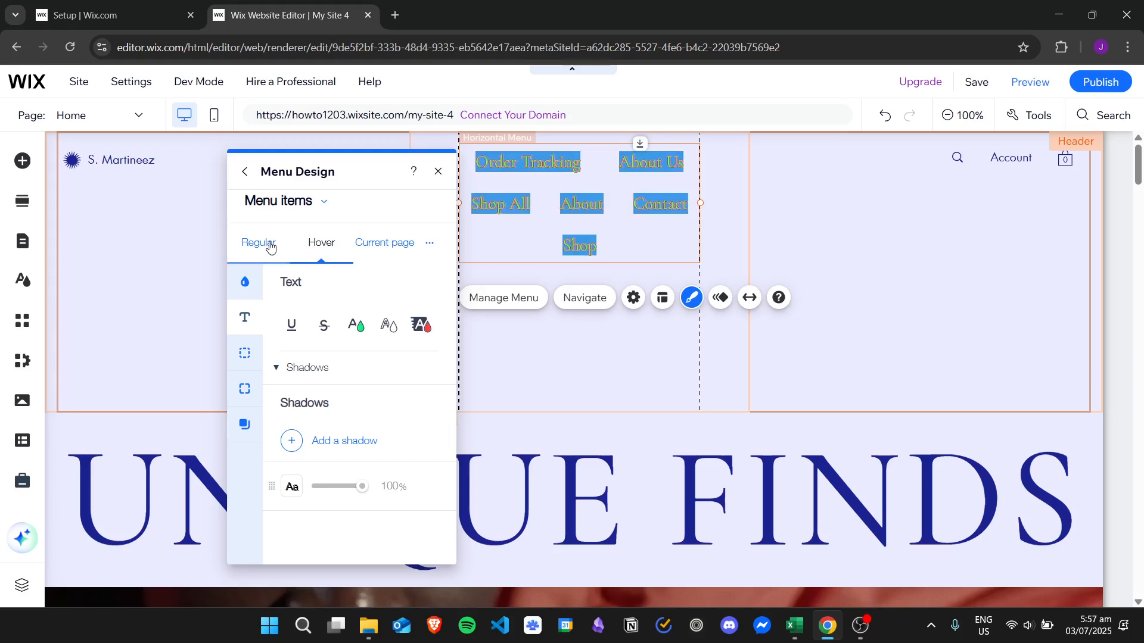
pyautogui.click(327, 246)
pyautogui.click(439, 172)
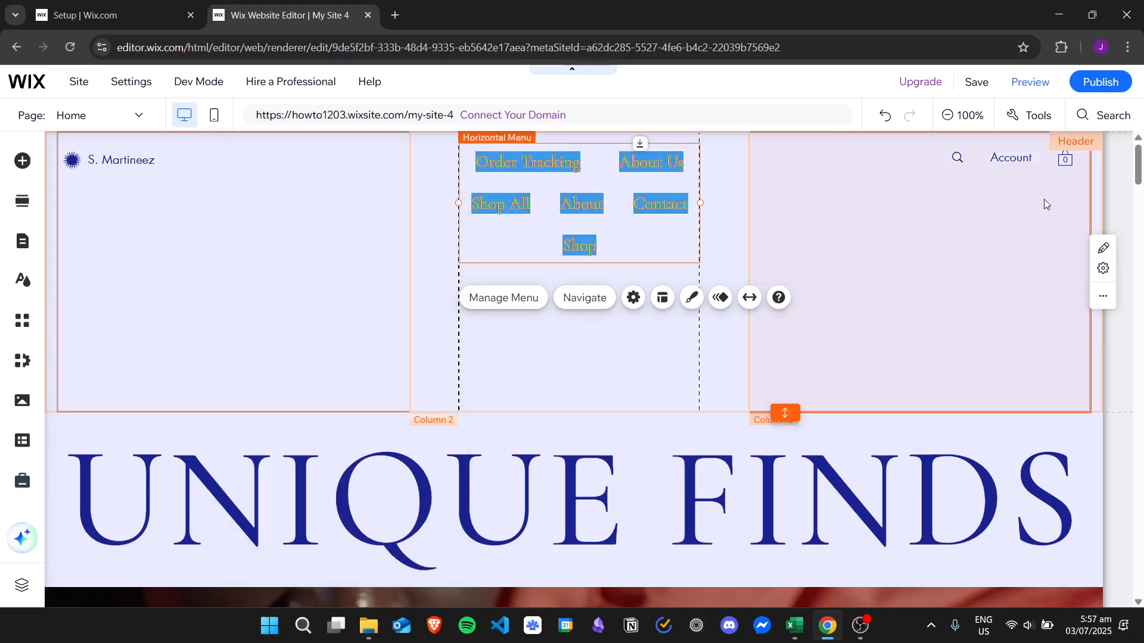
# - Preview the site, check the hover effect on the header menu items, and return to the editor
pyautogui.click(1031, 82)
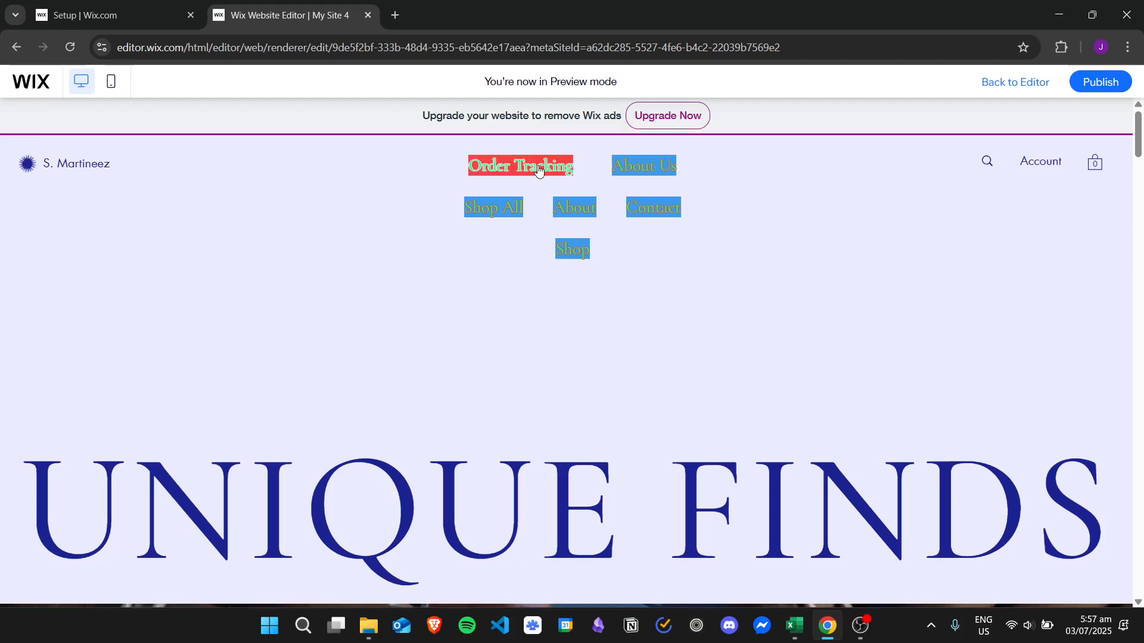
pyautogui.click(483, 170)
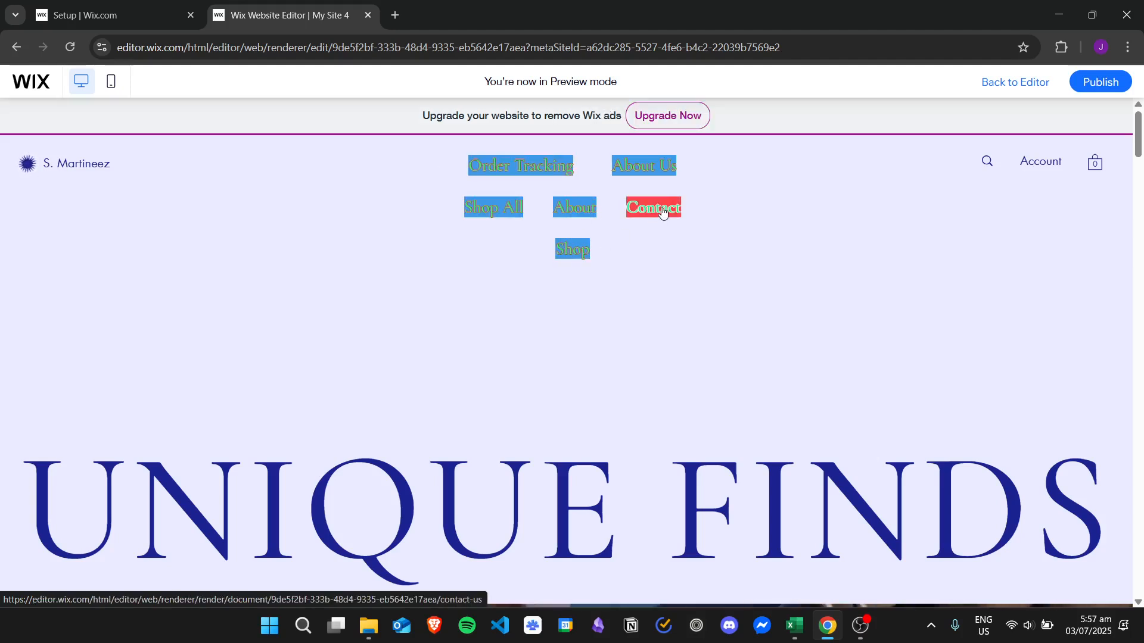
pyautogui.click(1011, 84)
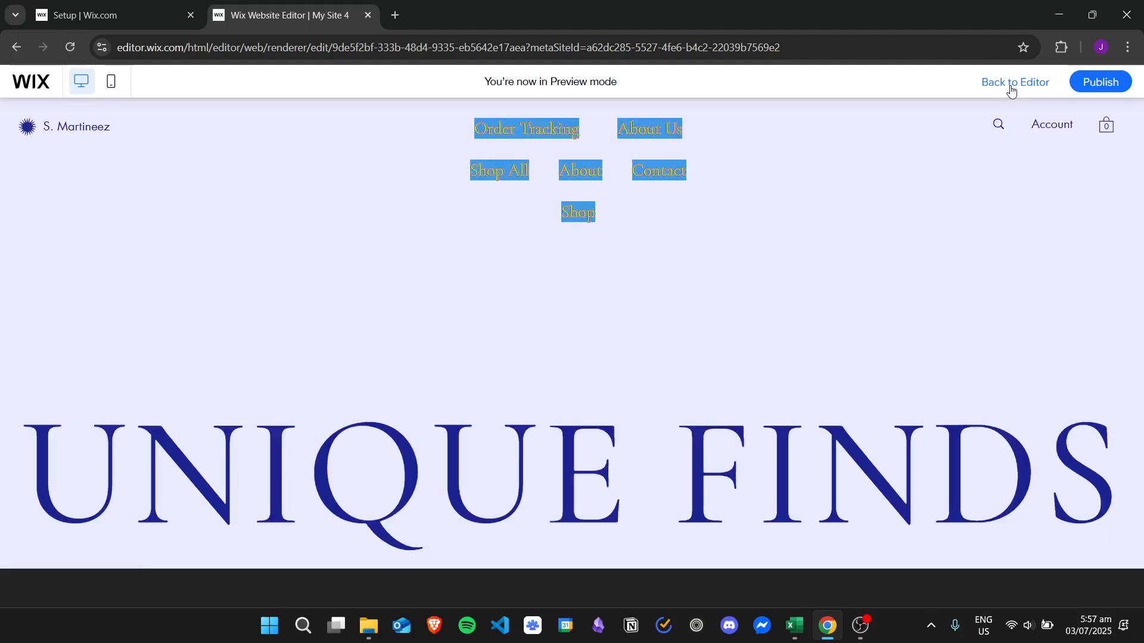